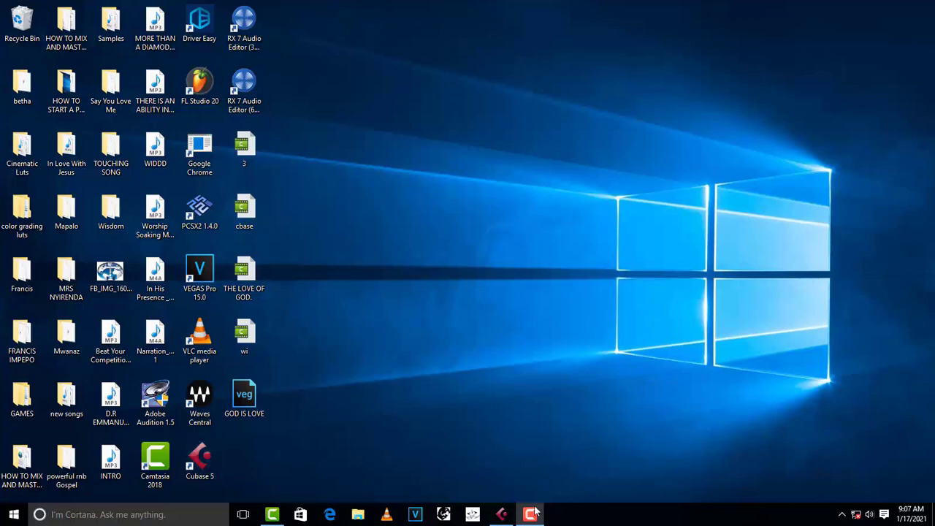
# - Switch to Cubase 5 and start a new project from the Empty template
pyautogui.click(500, 515)
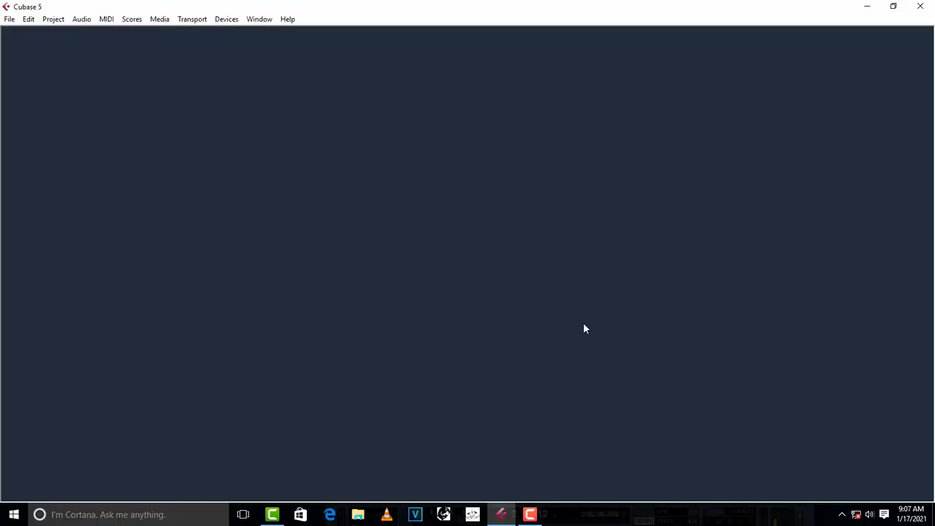
pyautogui.click(11, 19)
pyautogui.click(41, 32)
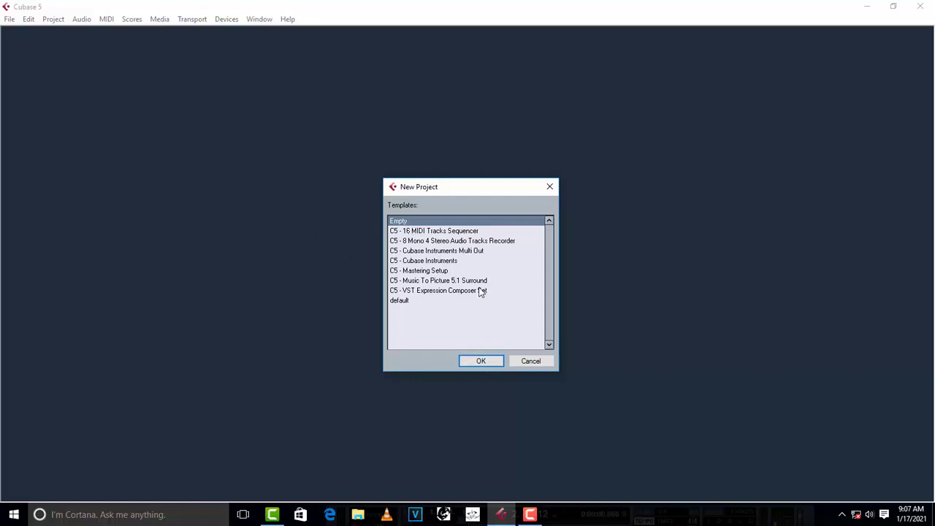
pyautogui.doubleClick(401, 222)
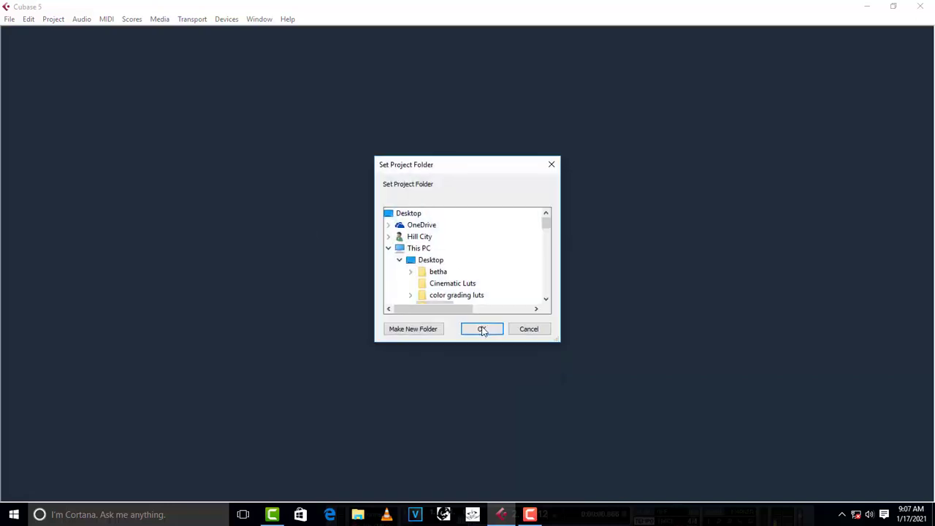
# - Make a new folder named FKFG and set the color grading luts folder as the project folder
pyautogui.click(421, 332)
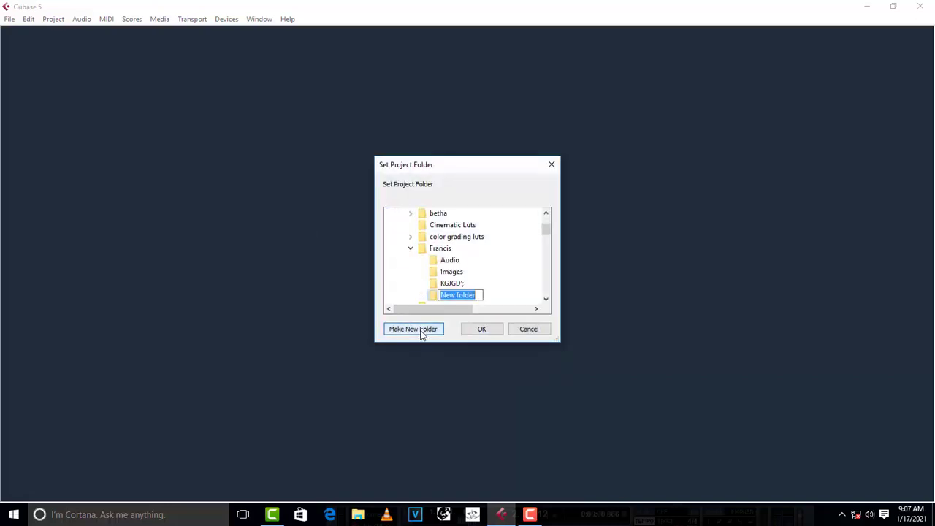
pyautogui.write('FKFG')
pyautogui.scroll(2, 465, 287)
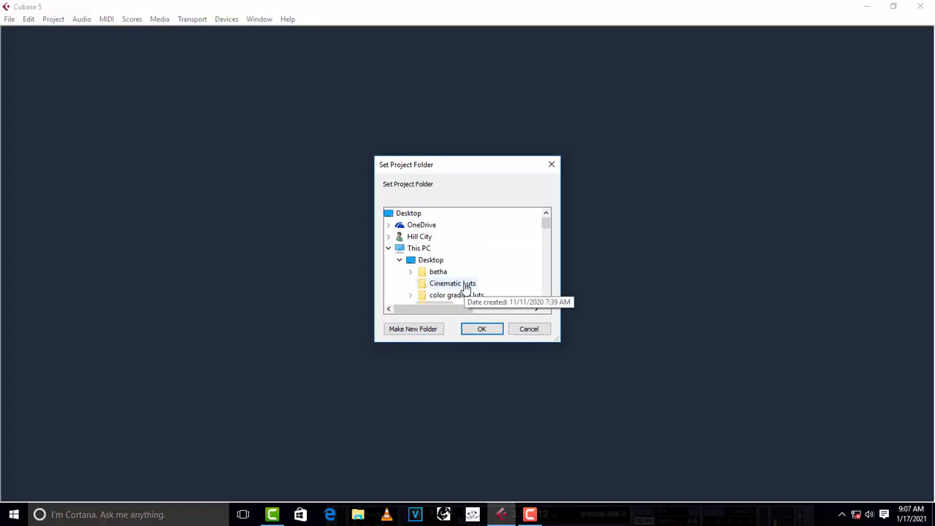
pyautogui.click(440, 297)
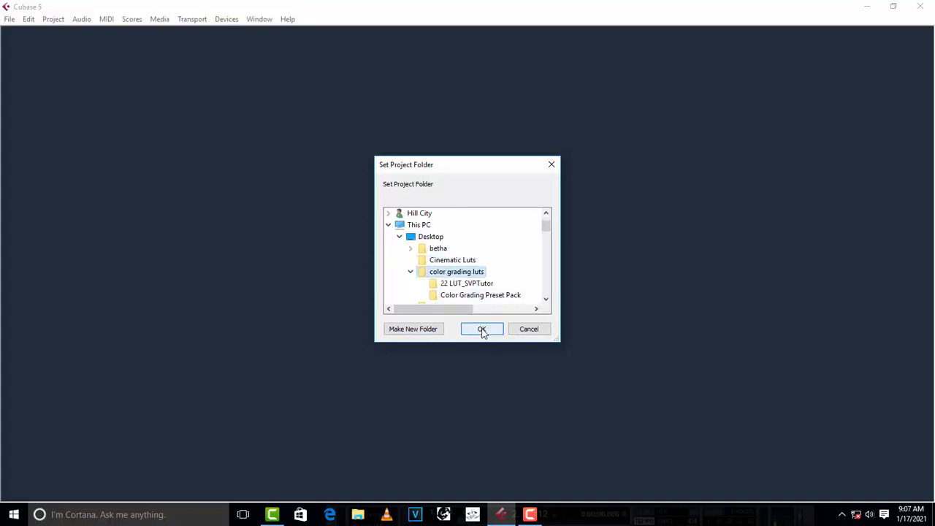
pyautogui.click(481, 329)
# - Maximize the project window and add one stereo audio track
pyautogui.doubleClick(593, 79)
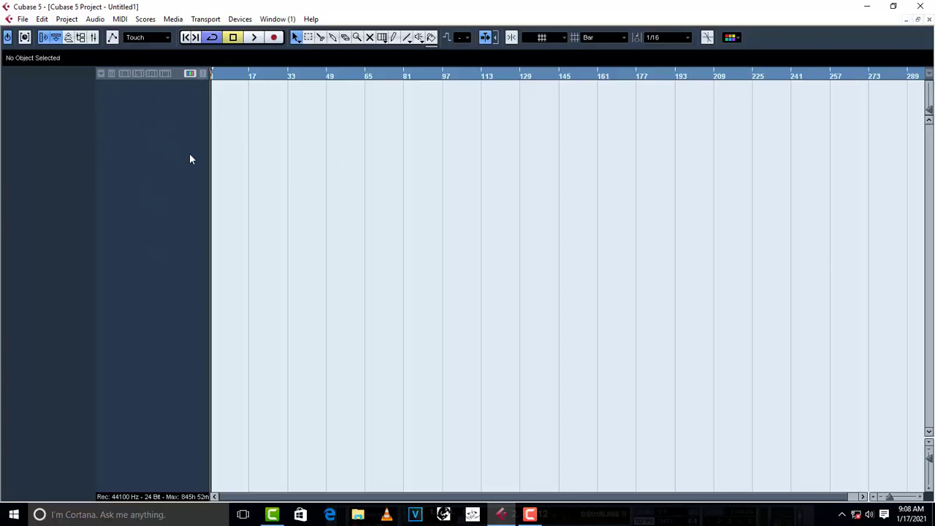
pyautogui.rightClick(160, 96)
pyautogui.click(136, 111)
pyautogui.rightClick(143, 101)
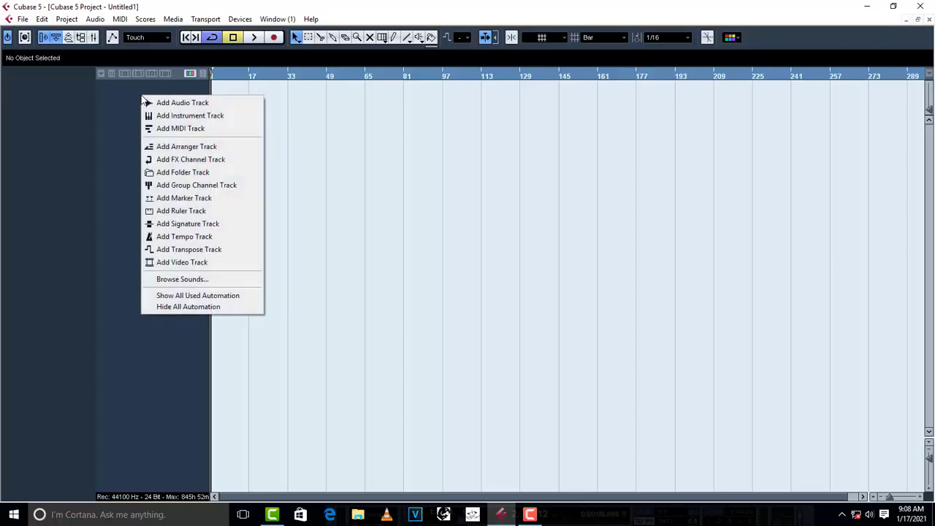
pyautogui.click(209, 105)
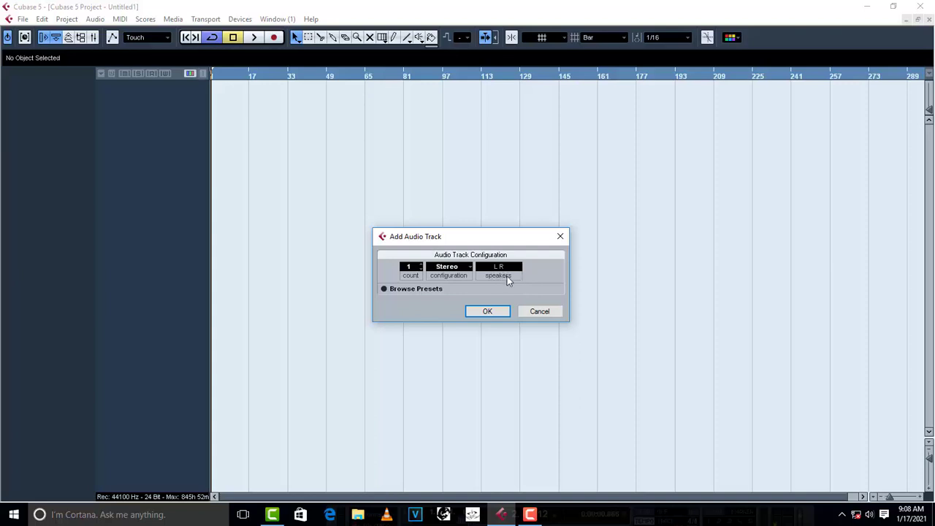
pyautogui.click(487, 313)
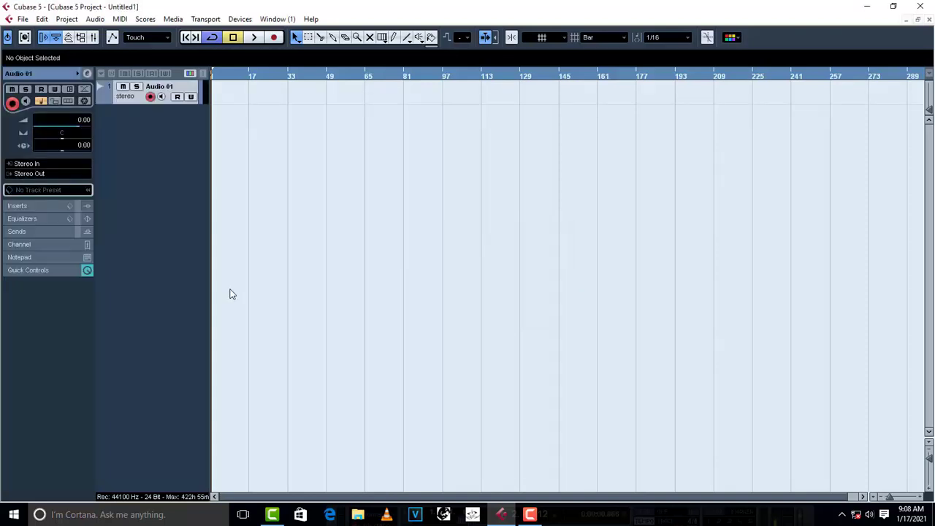
# - Import the INTRO audio file from the desktop onto the Audio 01 track and move the clip to bar 1
pyautogui.click(869, 6)
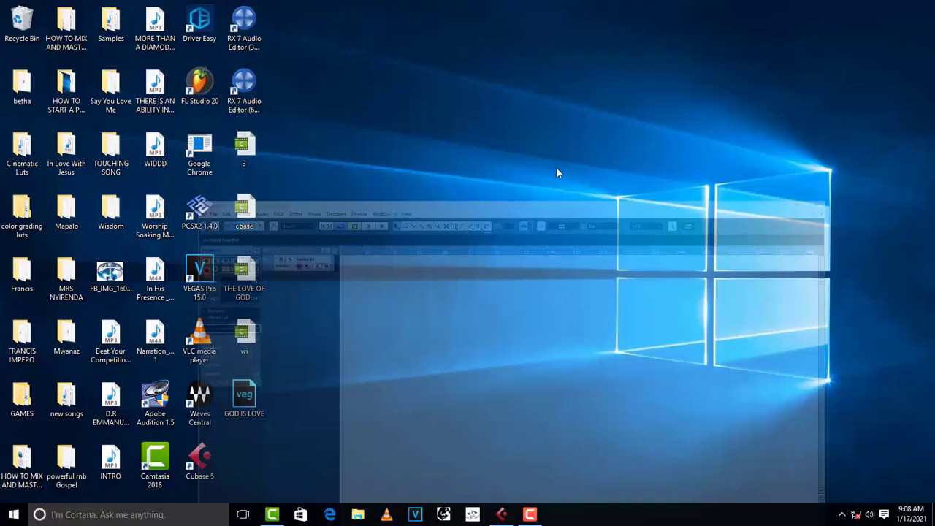
pyautogui.moveTo(114, 464); pyautogui.dragTo(235, 89)
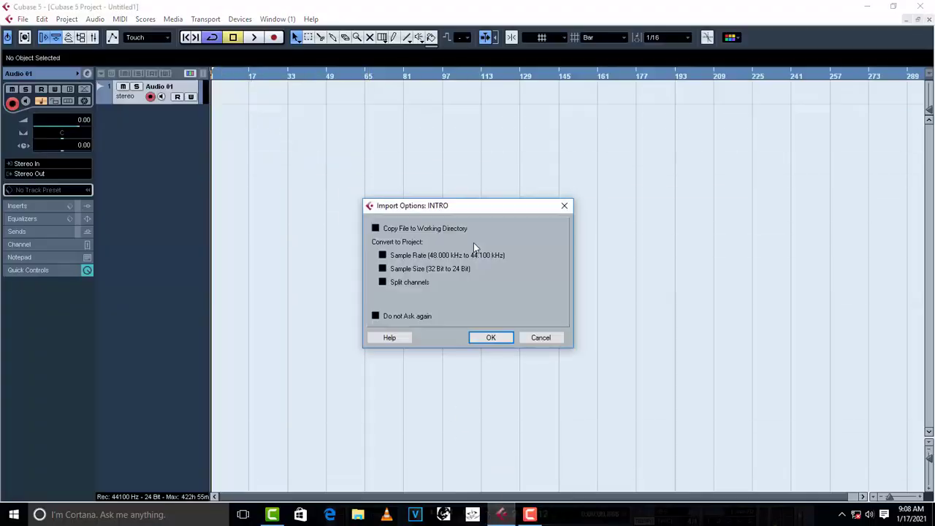
pyautogui.click(491, 338)
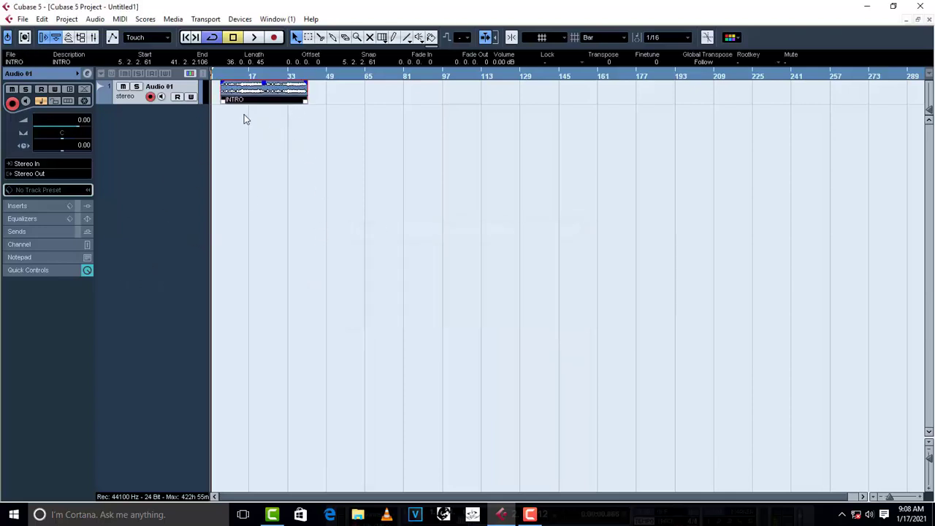
pyautogui.moveTo(287, 95); pyautogui.dragTo(278, 95)
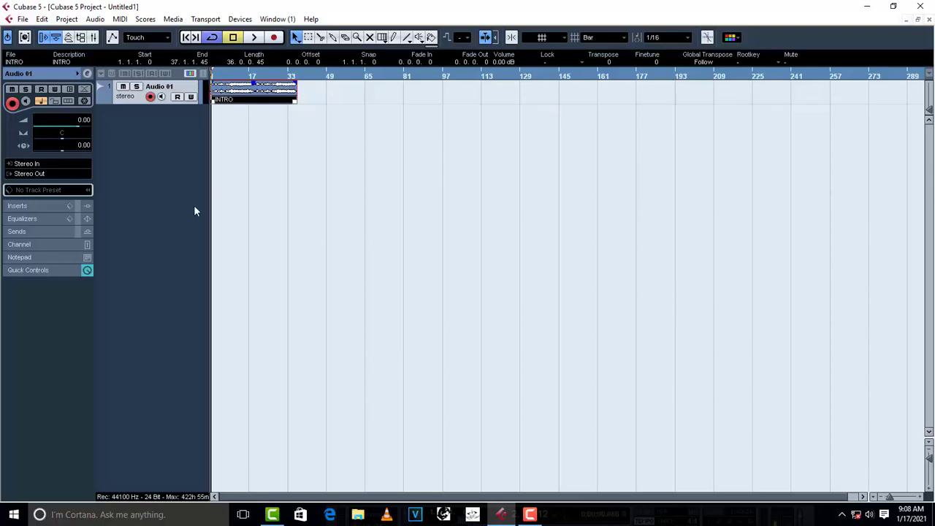
pyautogui.click(237, 189)
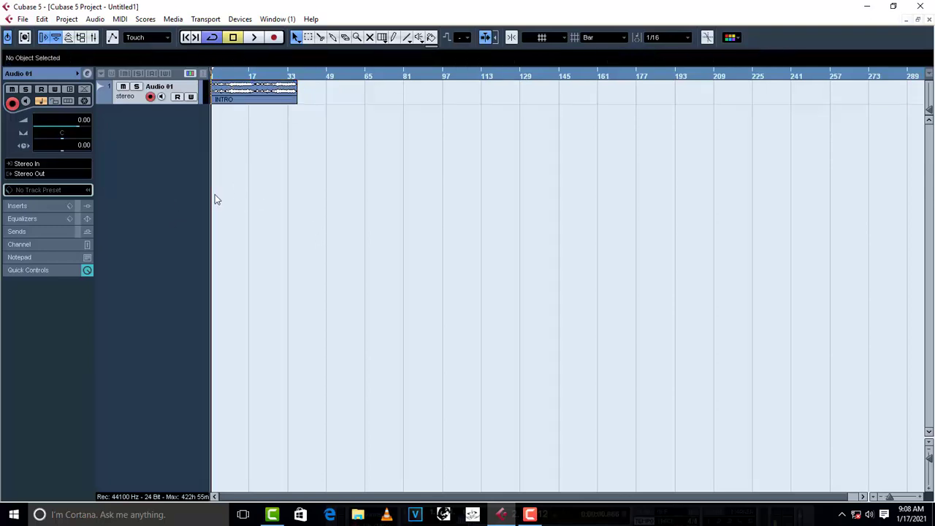
# - Add 20 mono audio tracks below the stereo INTRO track
pyautogui.rightClick(151, 138)
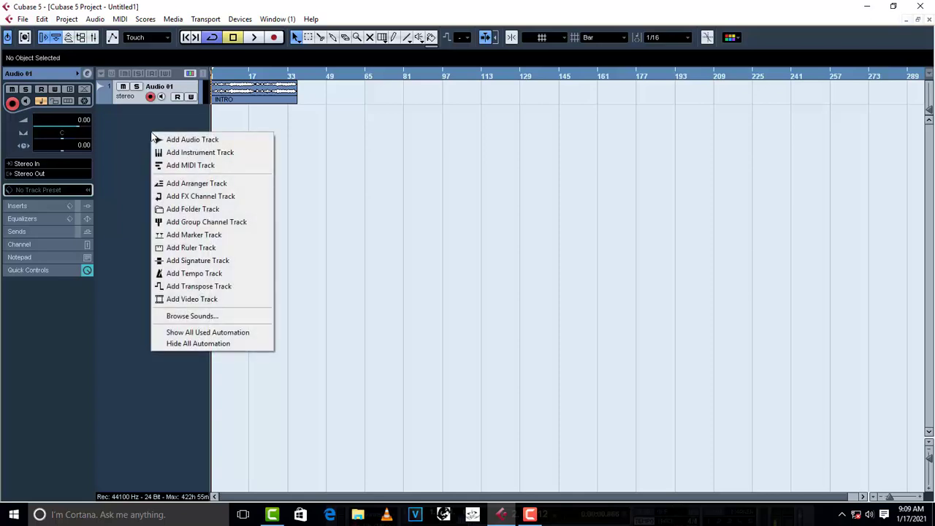
pyautogui.click(200, 143)
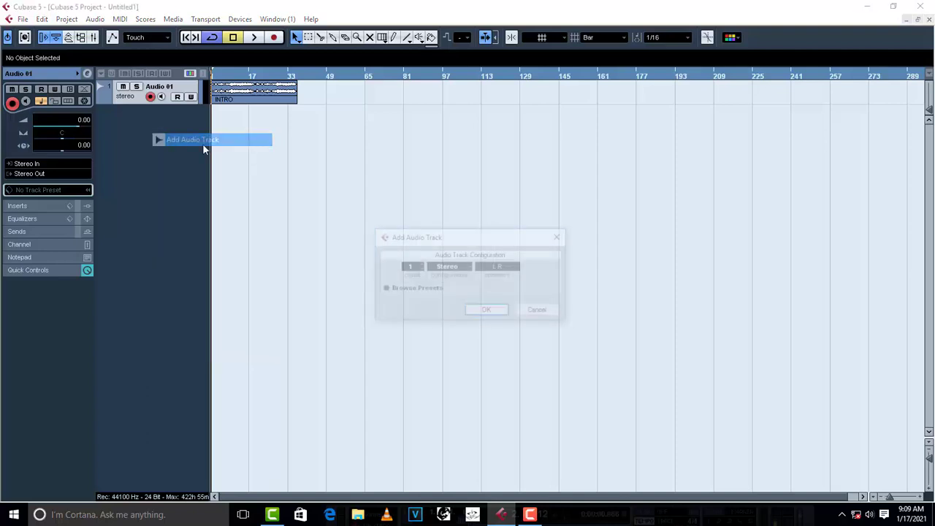
pyautogui.click(454, 277)
pyautogui.click(468, 282)
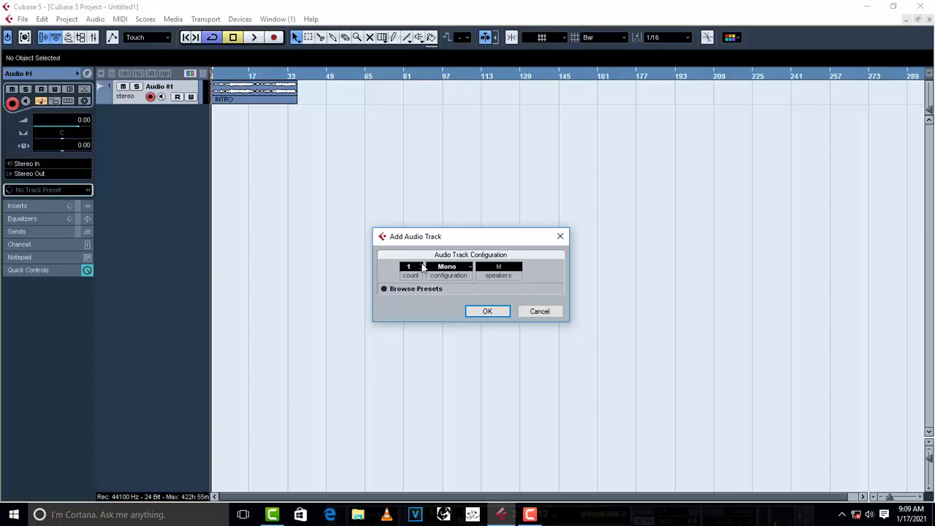
pyautogui.scroll(3, 422, 268)
pyautogui.click(499, 314)
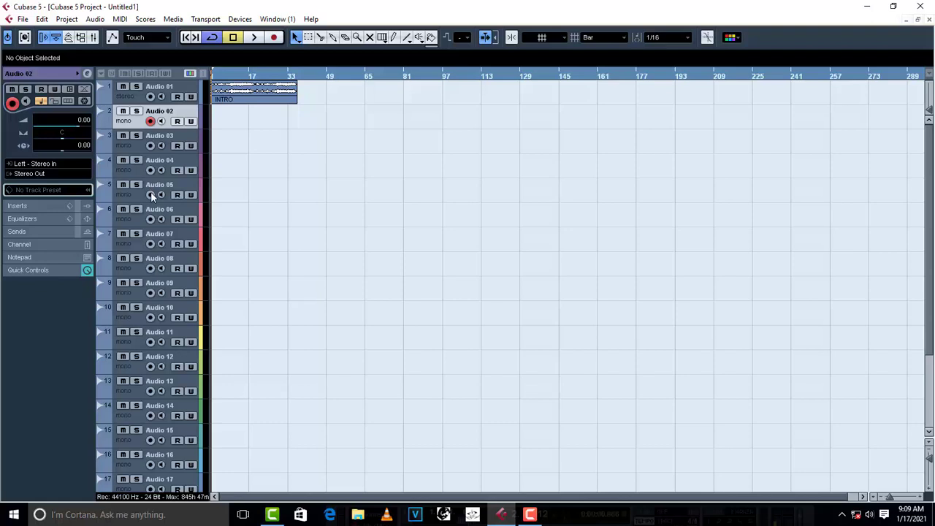
# - Record a short take about five bars long on the Audio 02 track and keep that track selected
pyautogui.click(275, 37)
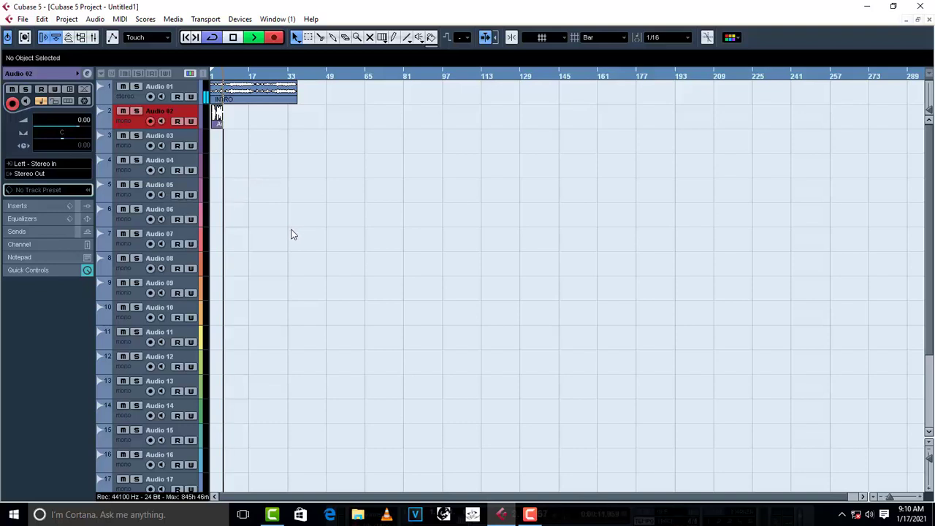
pyautogui.press('space')
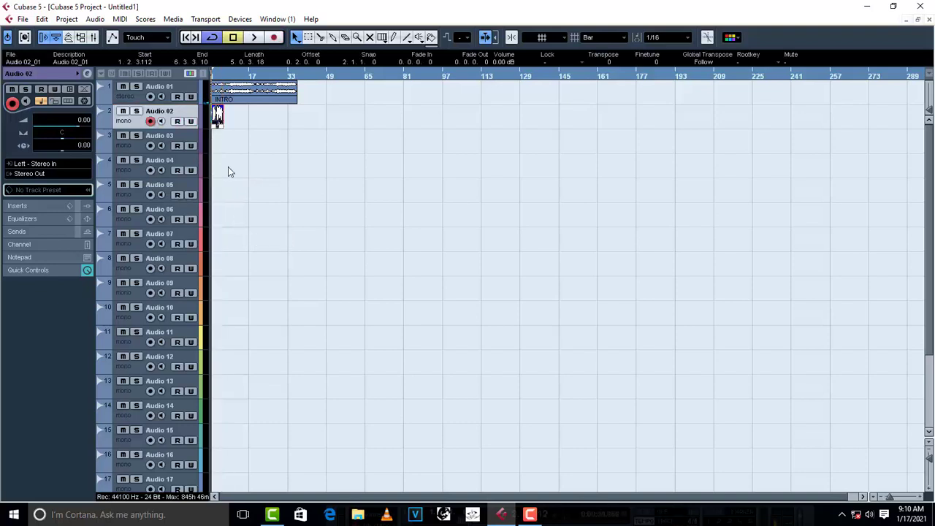
pyautogui.click(140, 151)
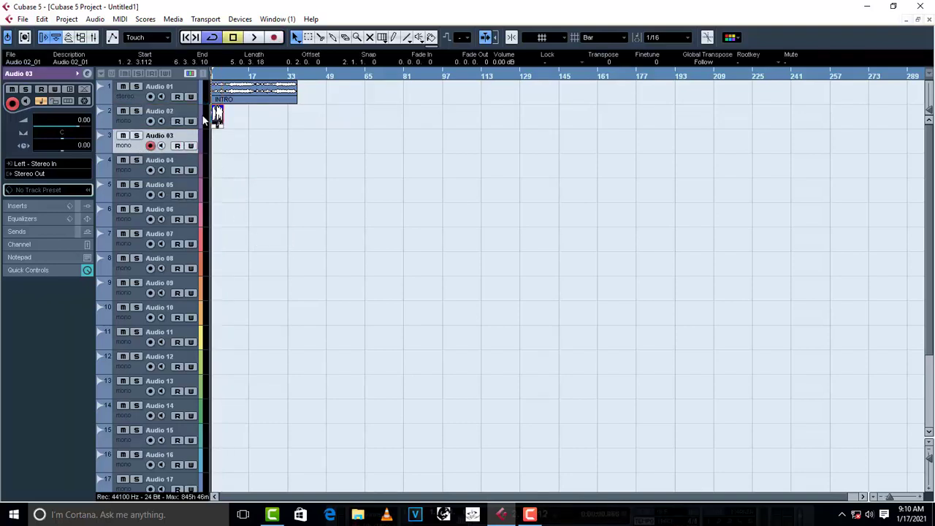
pyautogui.click(132, 124)
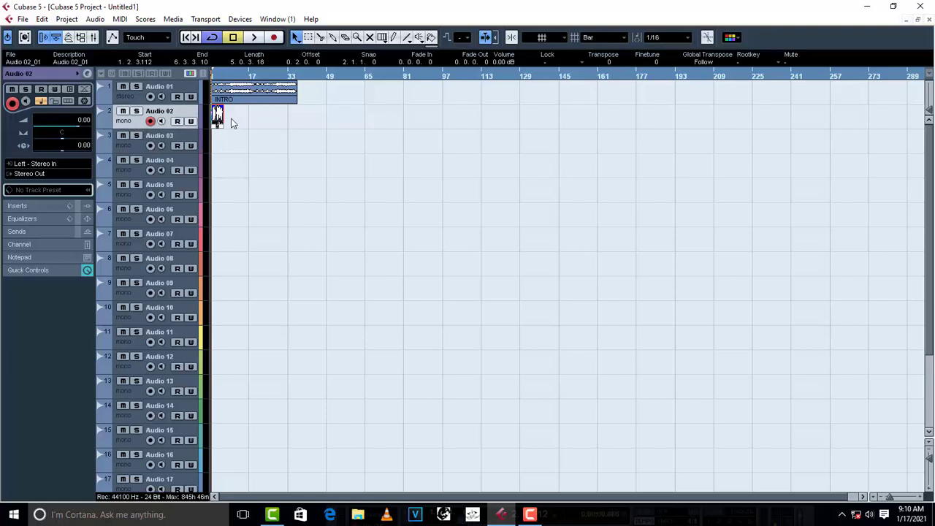
# - Add two stereo group channel tracks below the last audio track and select Group 1
pyautogui.scroll(-3, 209, 250)
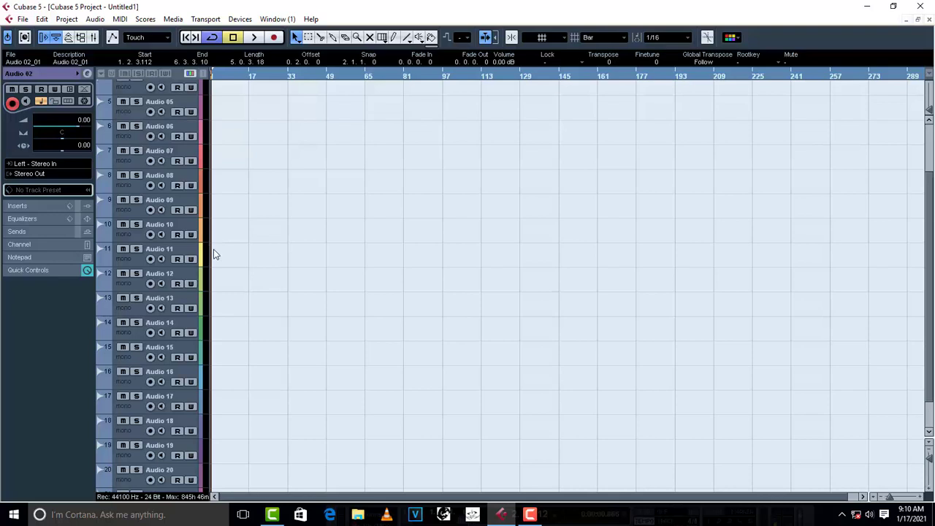
pyautogui.scroll(-2, 313, 406)
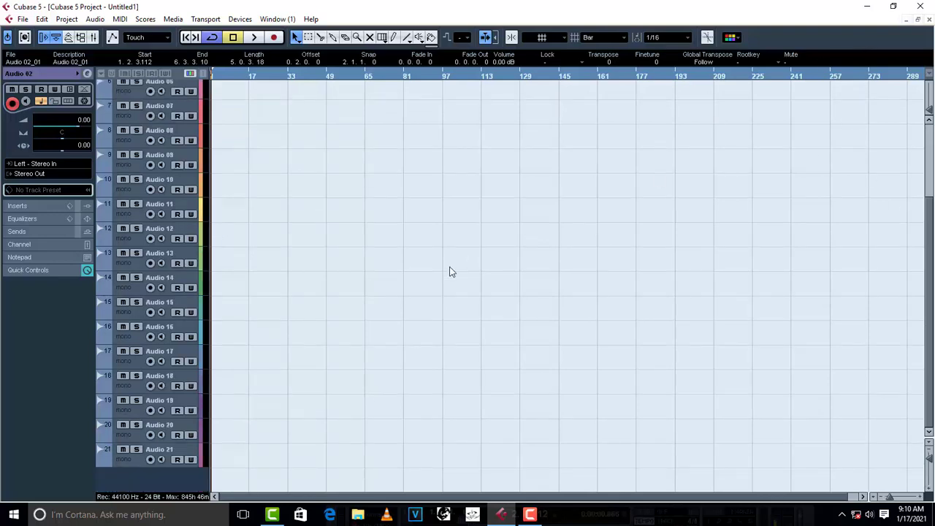
pyautogui.scroll(5, 369, 341)
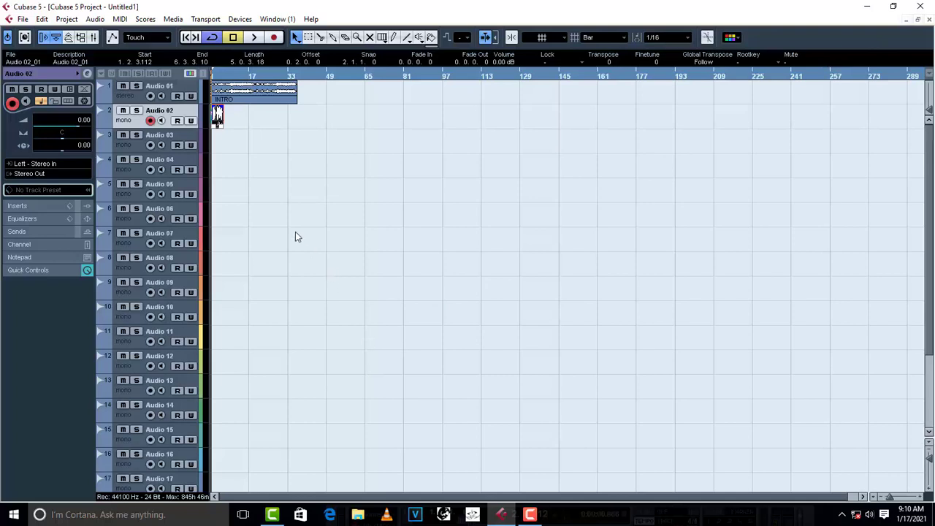
pyautogui.scroll(-5, 203, 241)
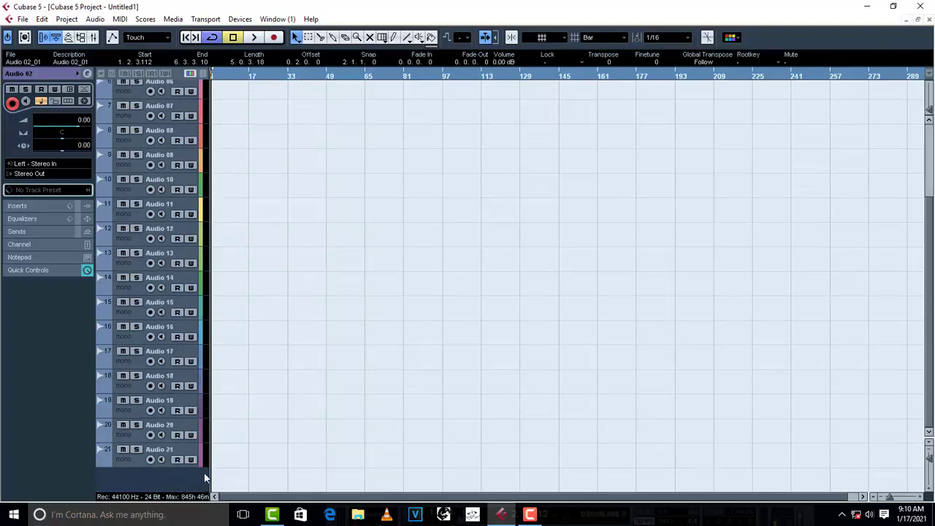
pyautogui.rightClick(139, 474)
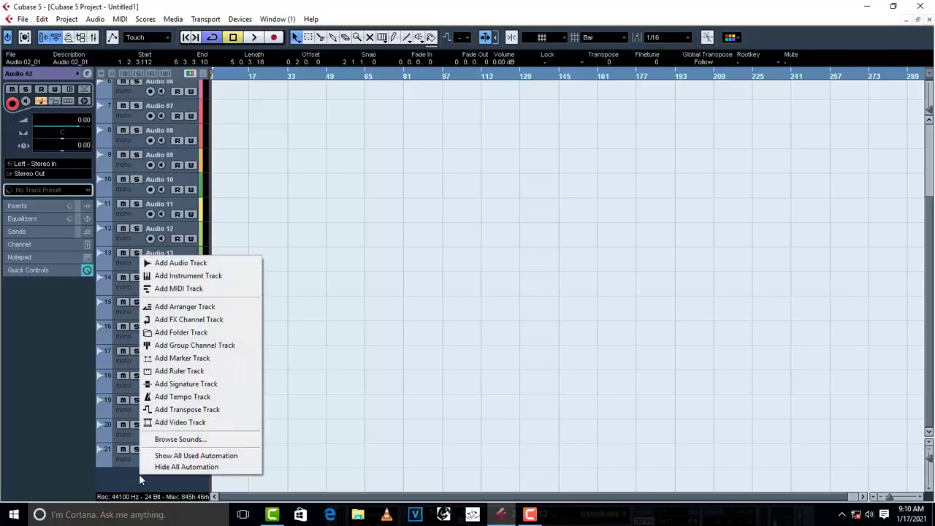
pyautogui.click(221, 345)
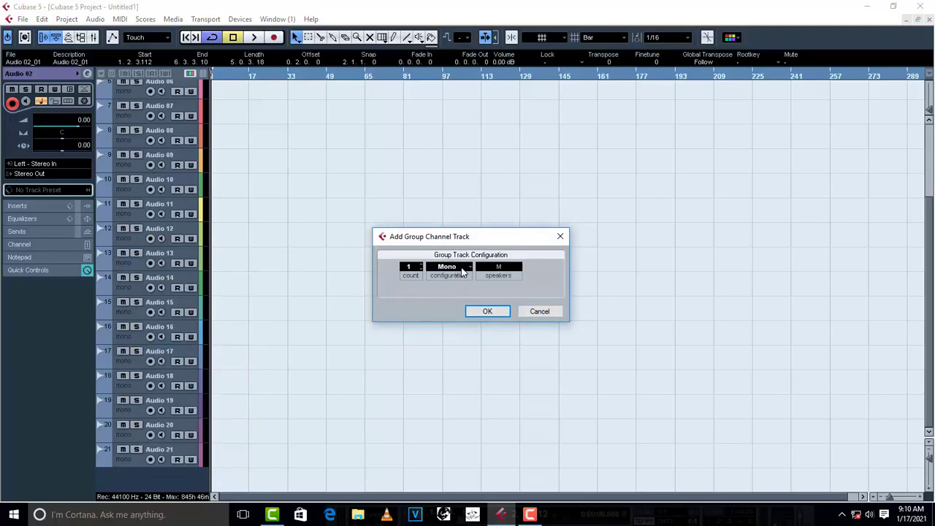
pyautogui.click(463, 272)
pyautogui.click(463, 293)
pyautogui.scroll(-2, 421, 268)
pyautogui.click(421, 267)
pyautogui.click(422, 266)
pyautogui.click(486, 312)
pyautogui.click(489, 312)
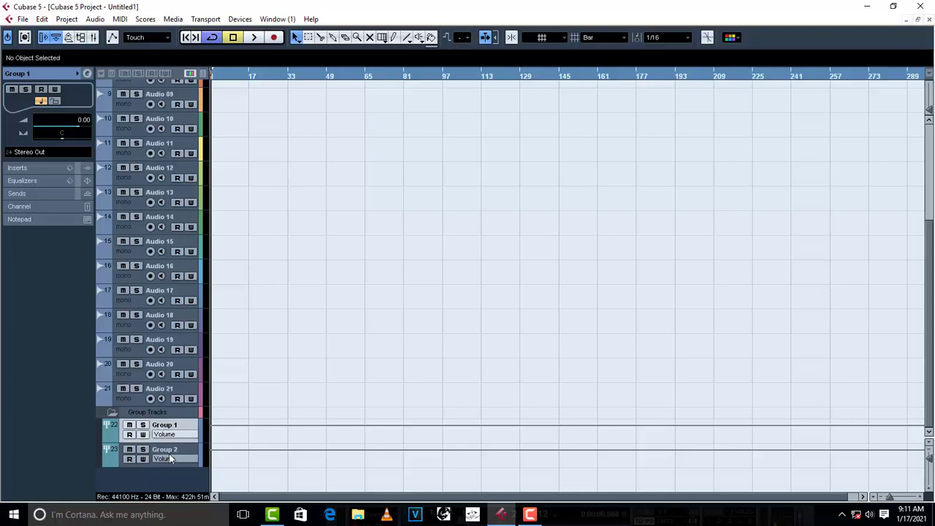
pyautogui.click(181, 453)
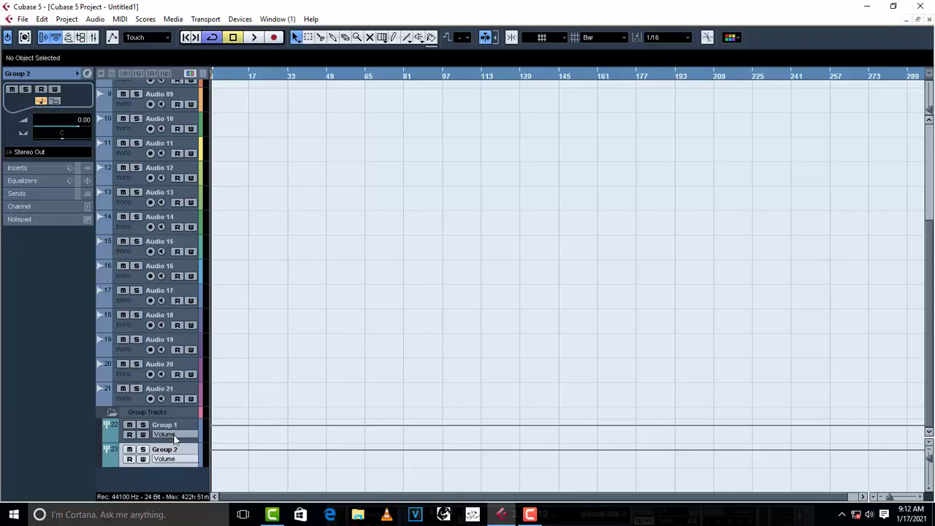
pyautogui.click(180, 427)
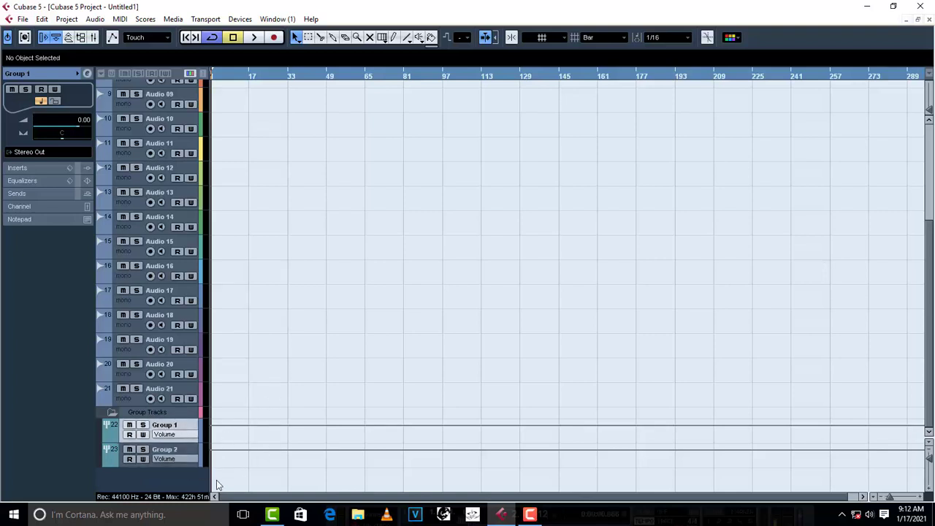
# - Add a stereo FX channel track with the RVerb Stereo effect below the group tracks and close its plug-in window
pyautogui.rightClick(159, 480)
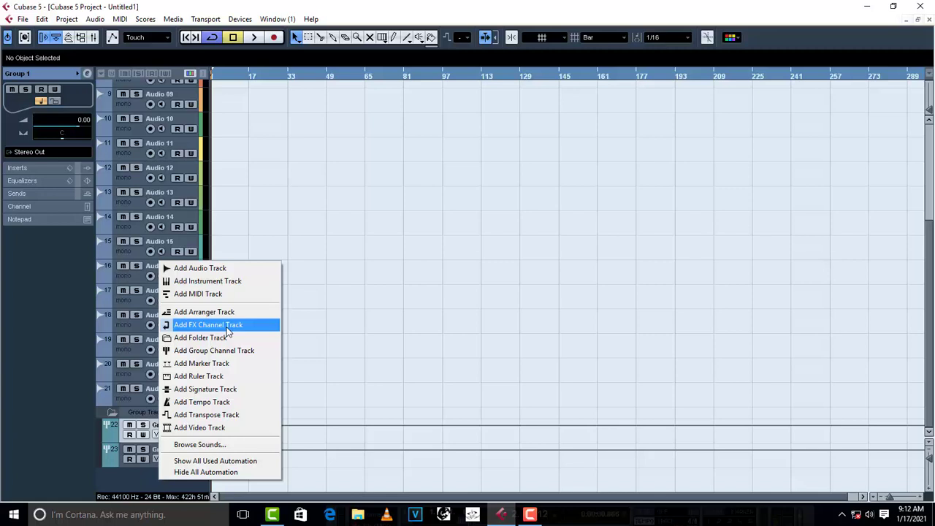
pyautogui.click(229, 325)
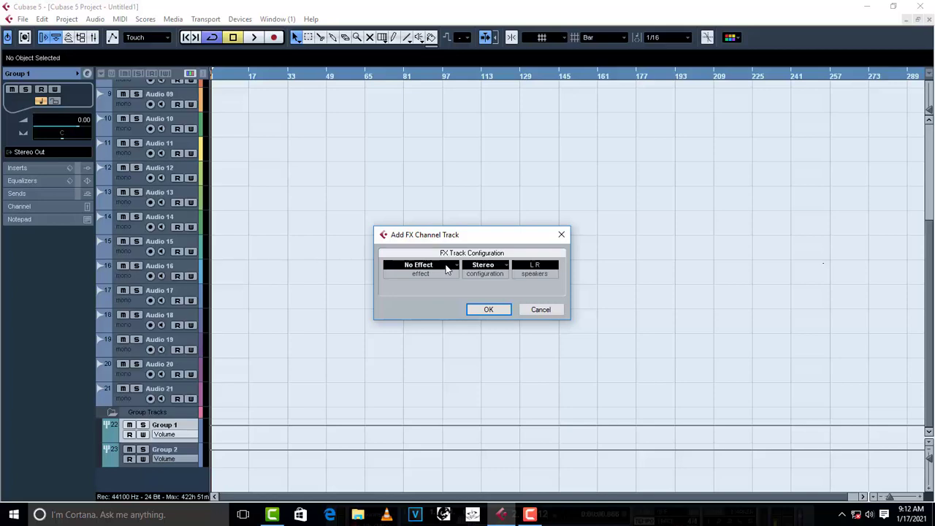
pyautogui.click(447, 267)
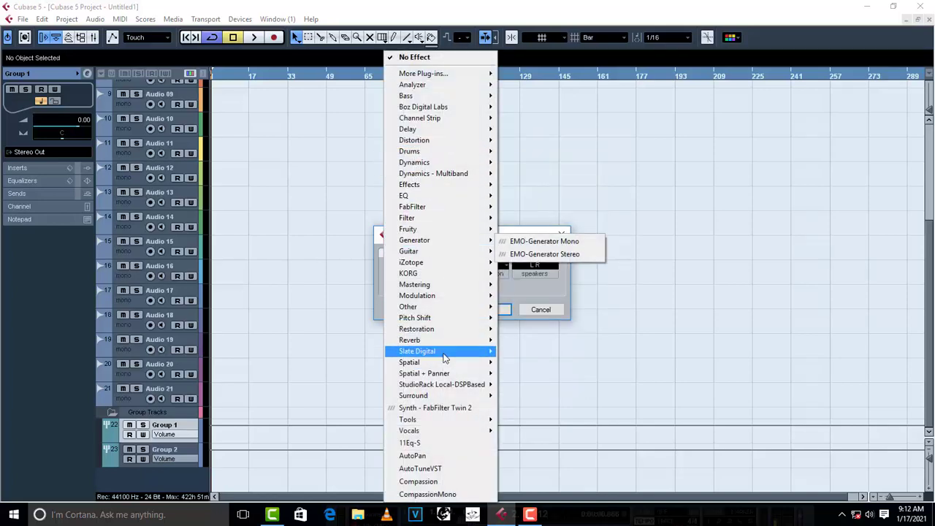
pyautogui.moveTo(438, 342)
pyautogui.moveTo(537, 16)
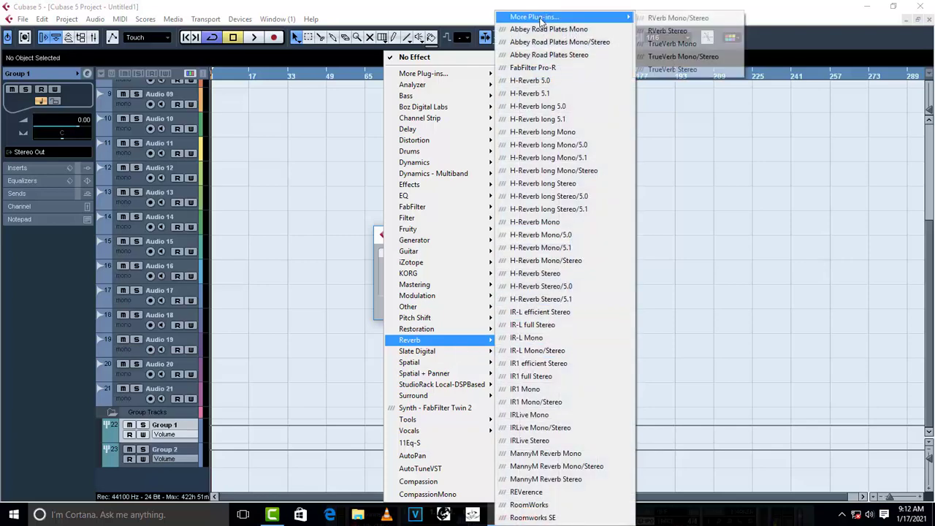
pyautogui.click(667, 30)
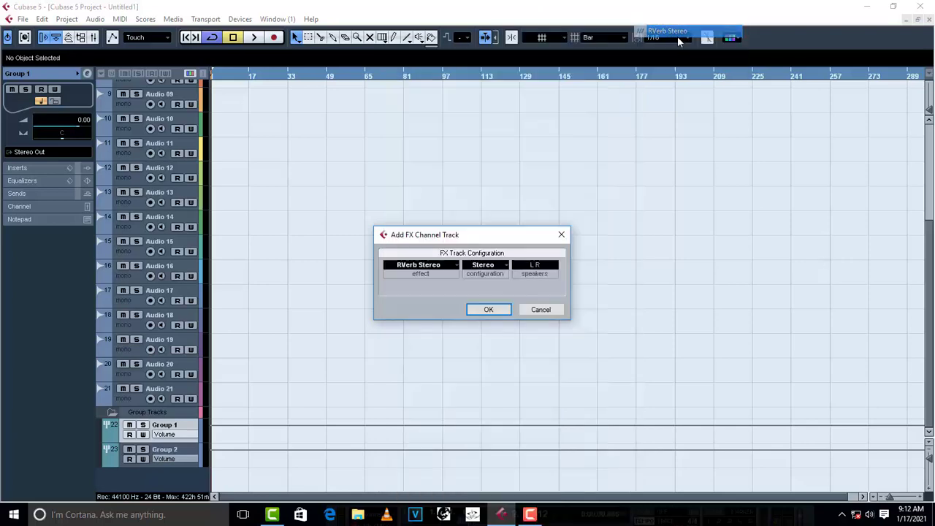
pyautogui.click(488, 309)
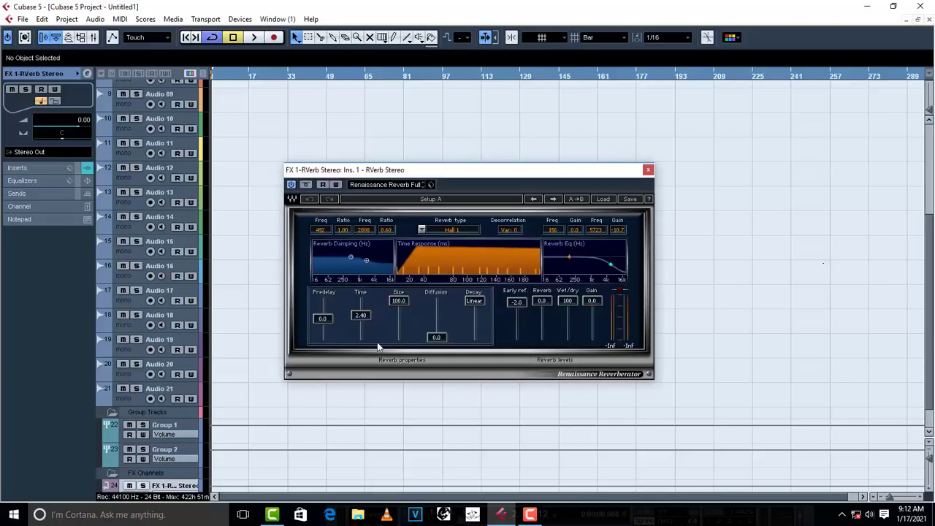
pyautogui.click(648, 169)
# - Add a second stereo FX channel track with the StereoDelay effect and close its plug-in window
pyautogui.rightClick(154, 480)
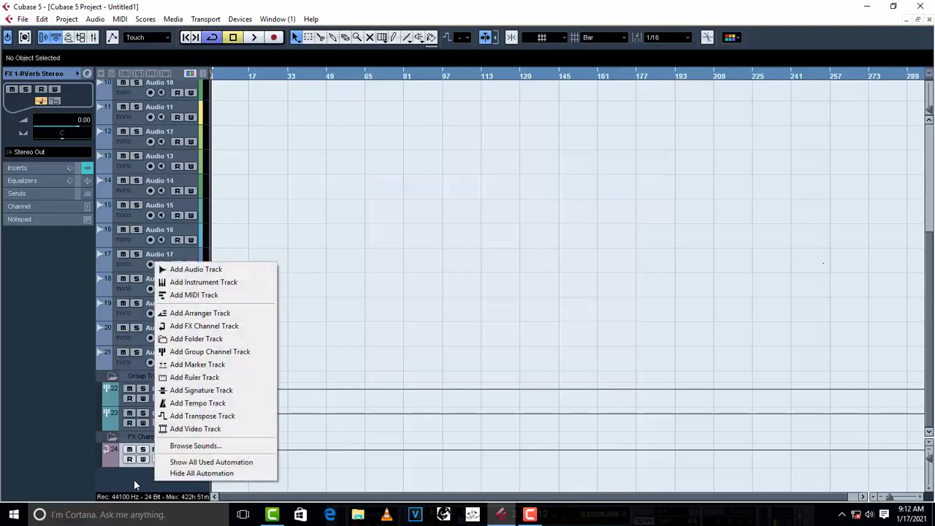
pyautogui.click(197, 330)
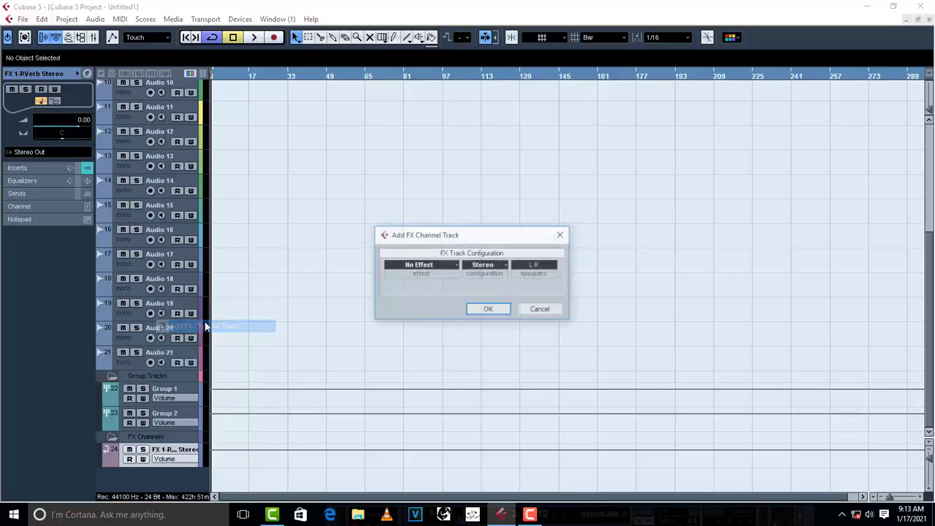
pyautogui.click(440, 270)
pyautogui.moveTo(440, 271)
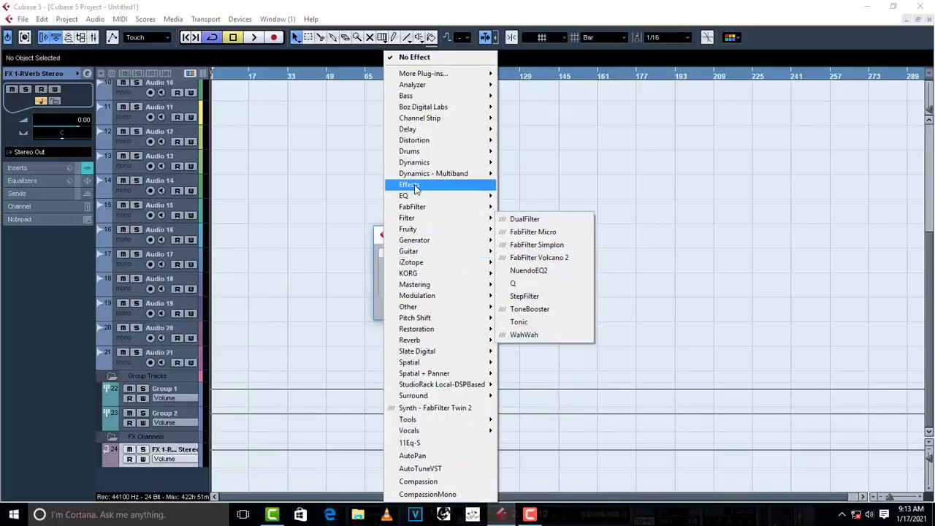
pyautogui.moveTo(420, 130)
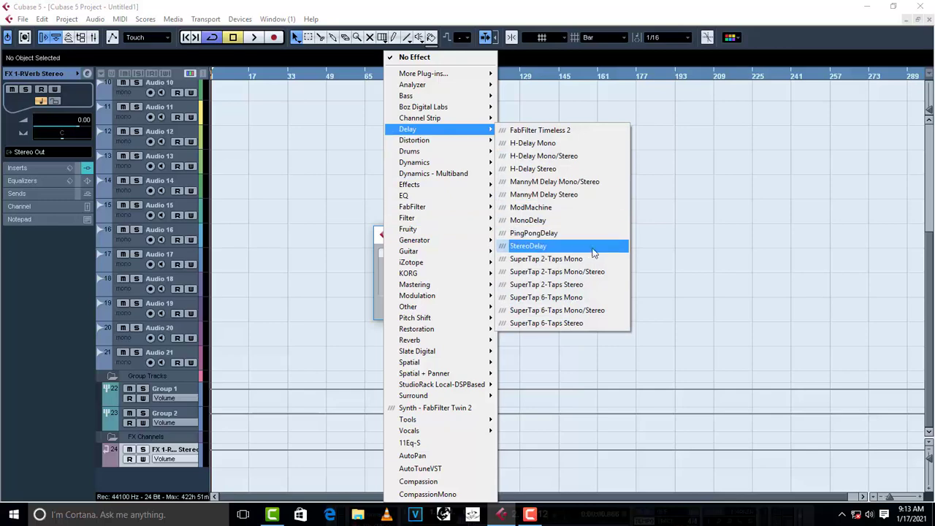
pyautogui.click(529, 252)
pyautogui.click(484, 308)
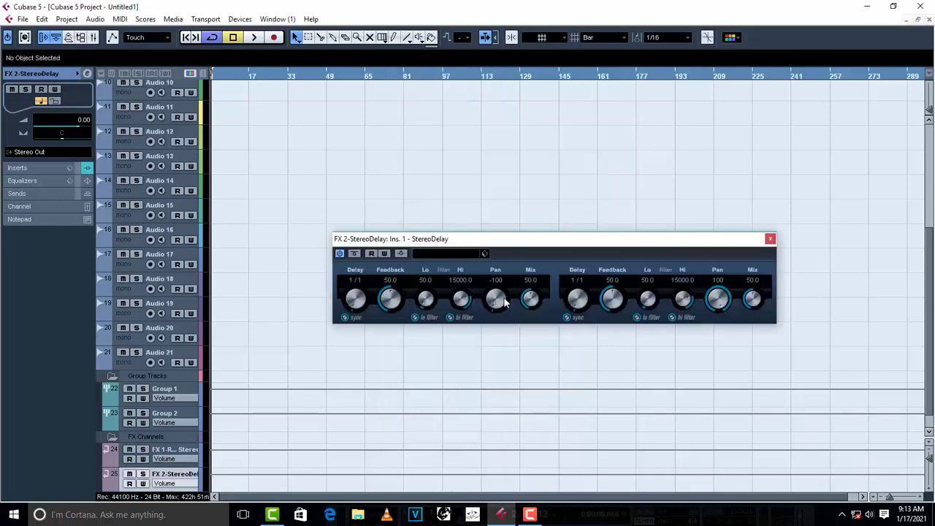
pyautogui.click(770, 238)
pyautogui.scroll(-1, 311, 378)
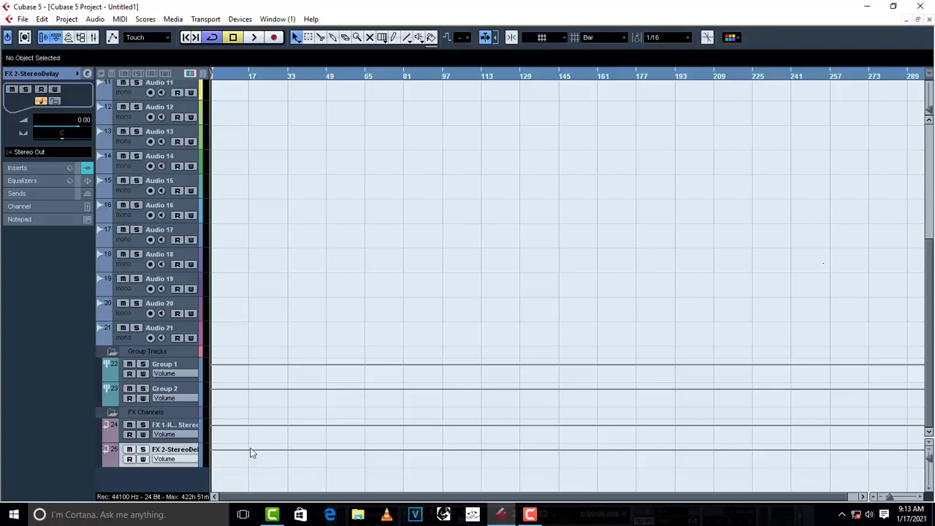
# - Duplicate the recorded Audio 02 clip, move the copy to the start of the Audio 03 track and mute that track
pyautogui.scroll(5, 251, 454)
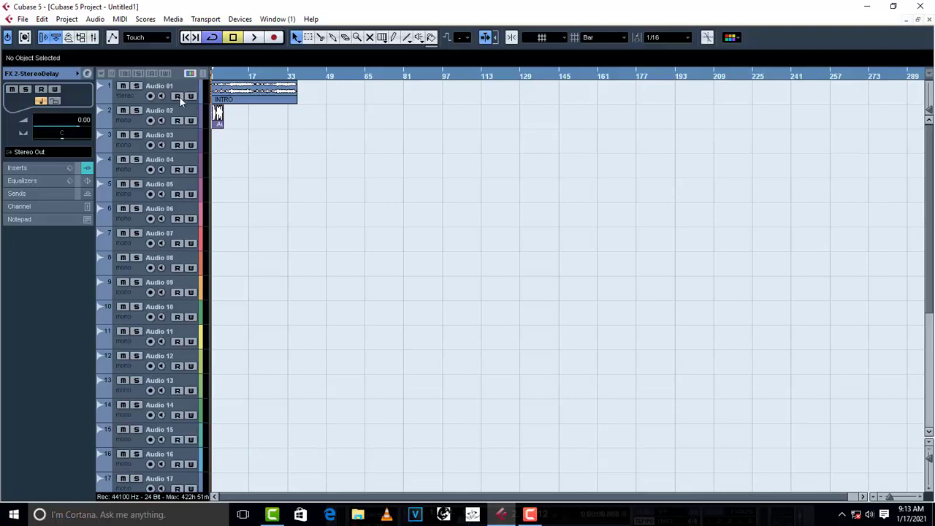
pyautogui.click(131, 122)
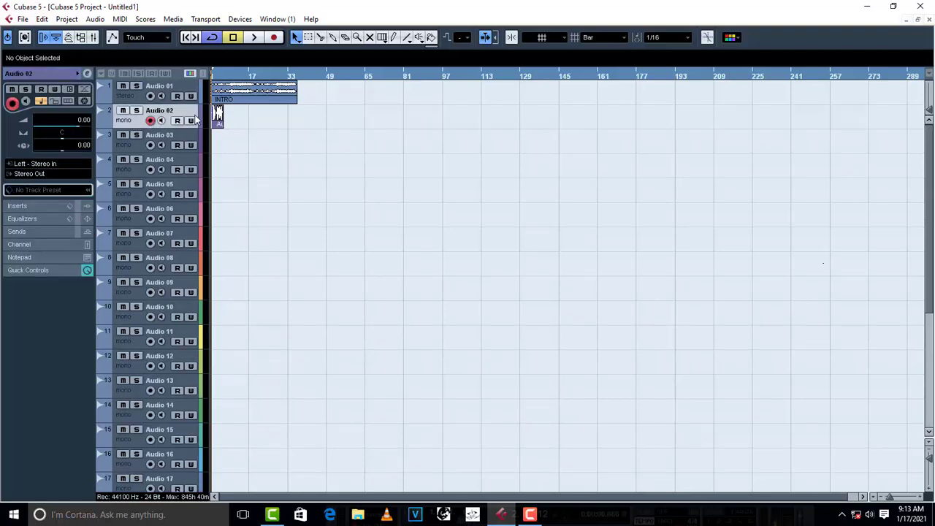
pyautogui.click(219, 122)
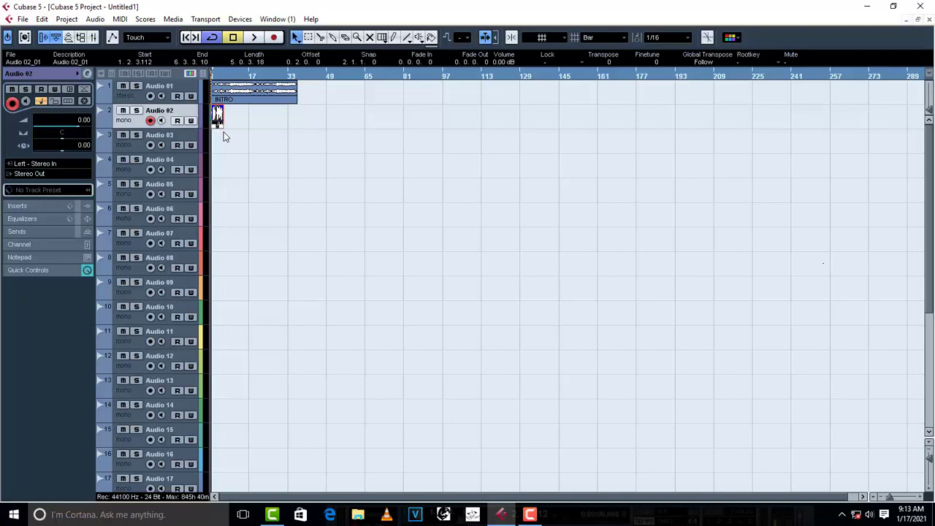
pyautogui.hotkey('ctrl', 'd')
pyautogui.moveTo(229, 116); pyautogui.dragTo(217, 139)
pyautogui.click(124, 136)
# - Route the output of the Audio 02 track to Group 1
pyautogui.scroll(-5, 205, 285)
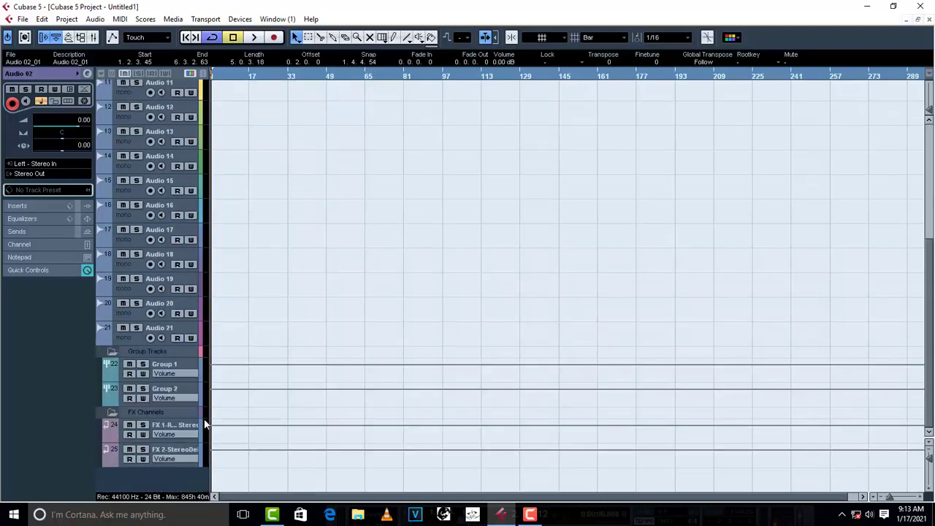
pyautogui.click(182, 369)
pyautogui.scroll(5, 270, 300)
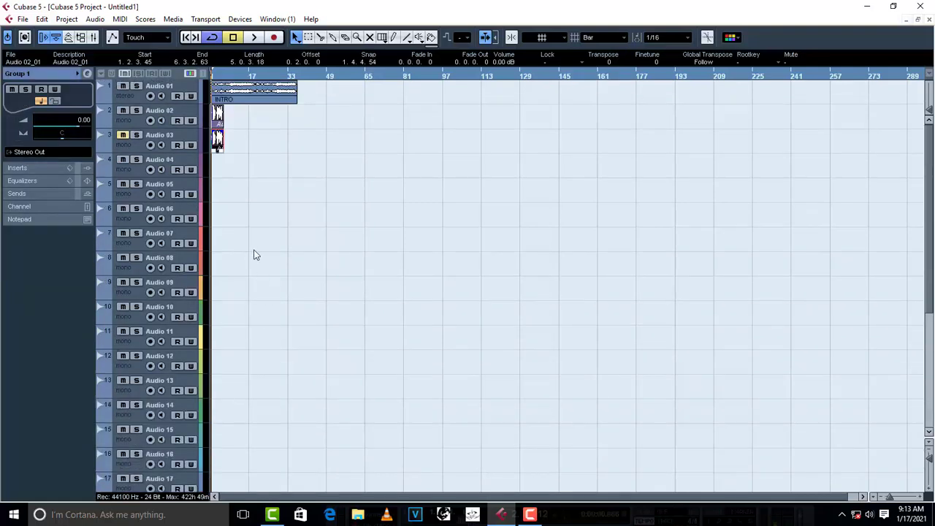
pyautogui.click(130, 120)
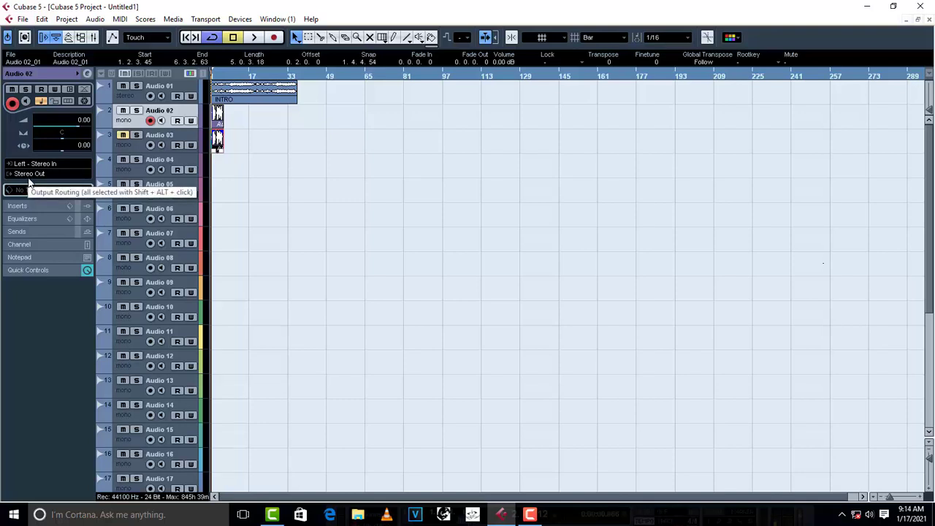
pyautogui.scroll(-5, 145, 398)
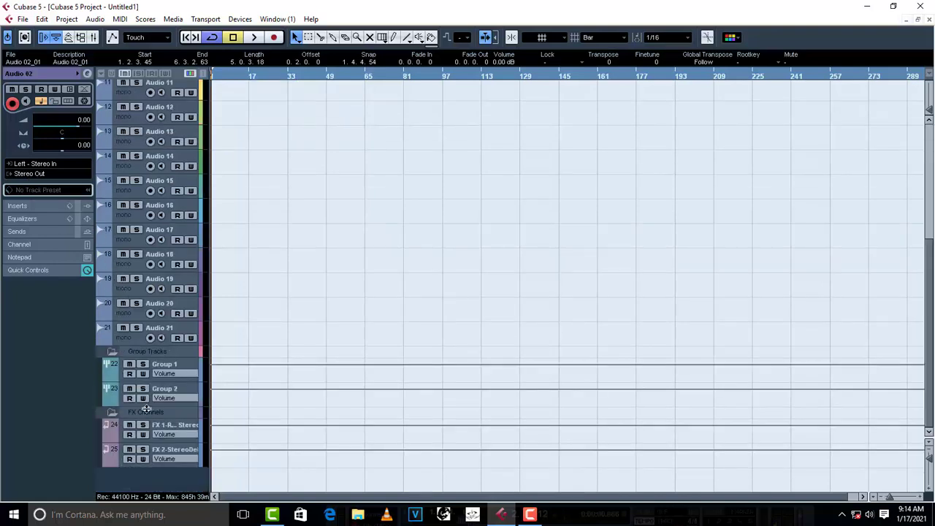
pyautogui.click(176, 364)
pyautogui.scroll(4, 233, 348)
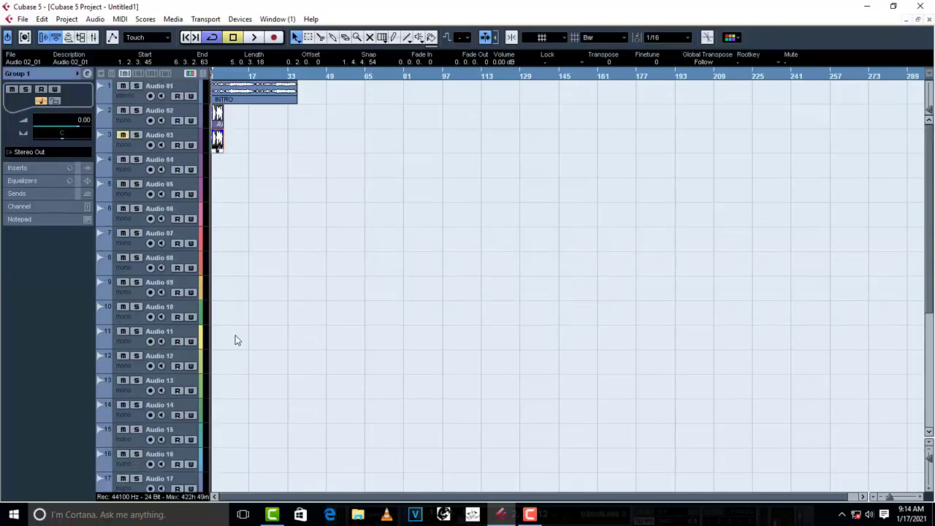
pyautogui.click(134, 124)
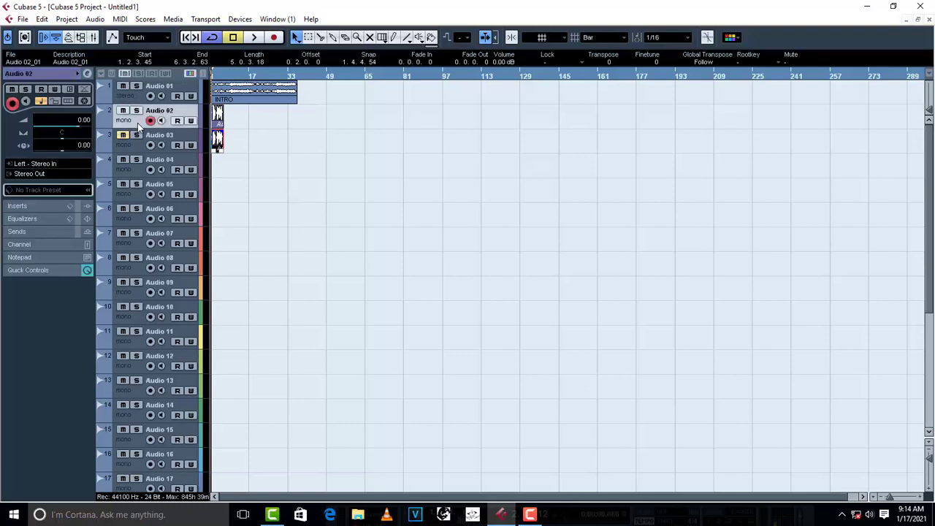
pyautogui.click(31, 175)
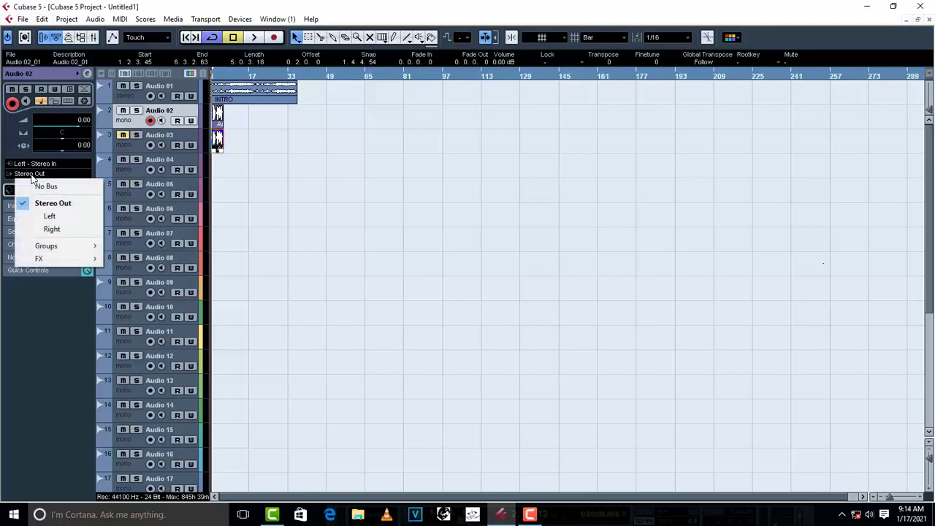
pyautogui.moveTo(72, 251)
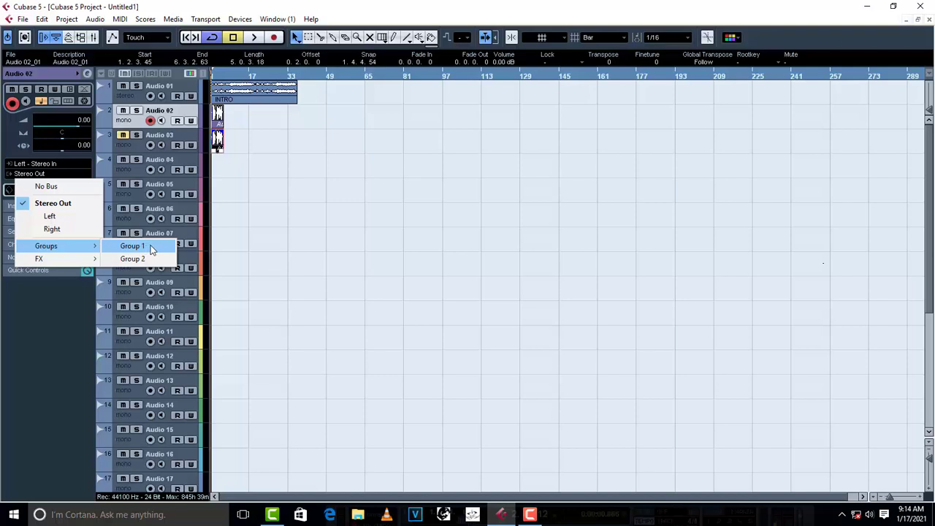
pyautogui.click(133, 246)
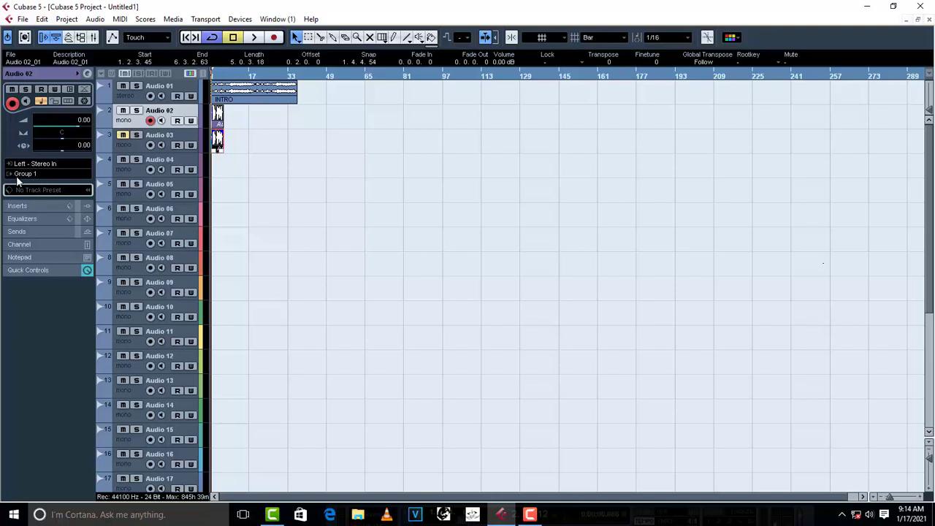
# - Route the output of the Audio 03 track to Group 2
pyautogui.scroll(-5, 260, 351)
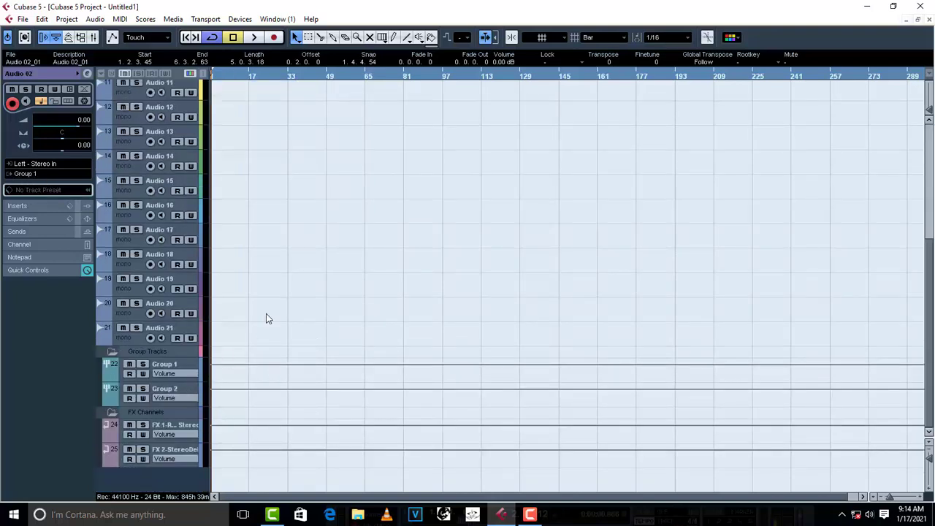
pyautogui.scroll(5, 302, 305)
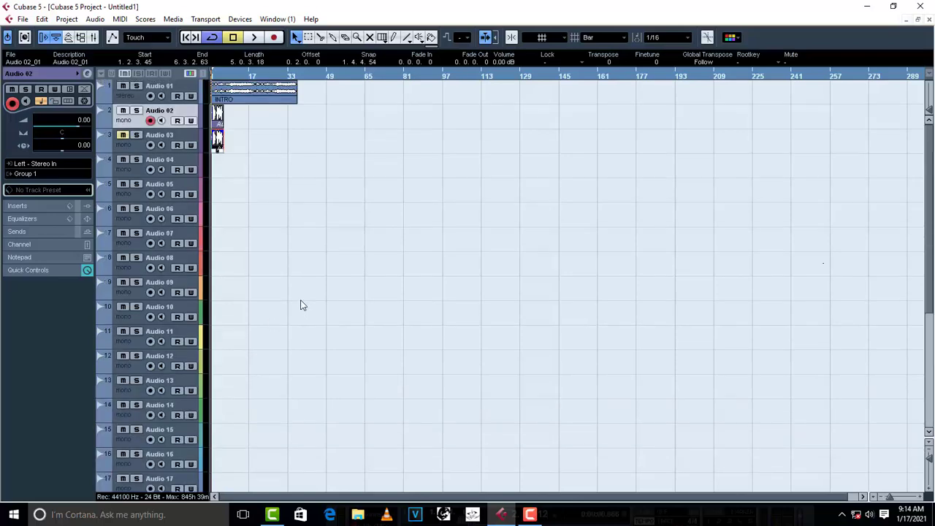
pyautogui.click(164, 139)
pyautogui.scroll(-5, 370, 439)
pyautogui.scroll(5, 370, 440)
pyautogui.click(131, 123)
pyautogui.click(129, 146)
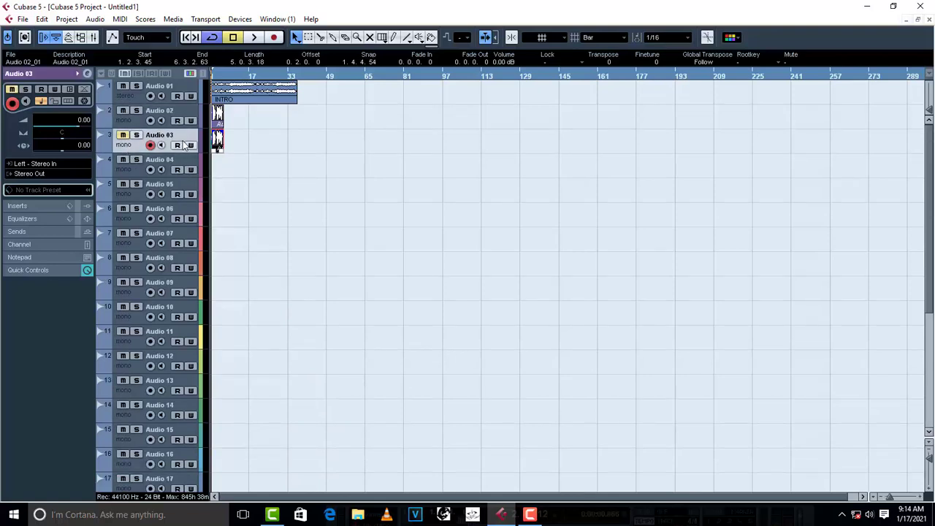
pyautogui.click(27, 181)
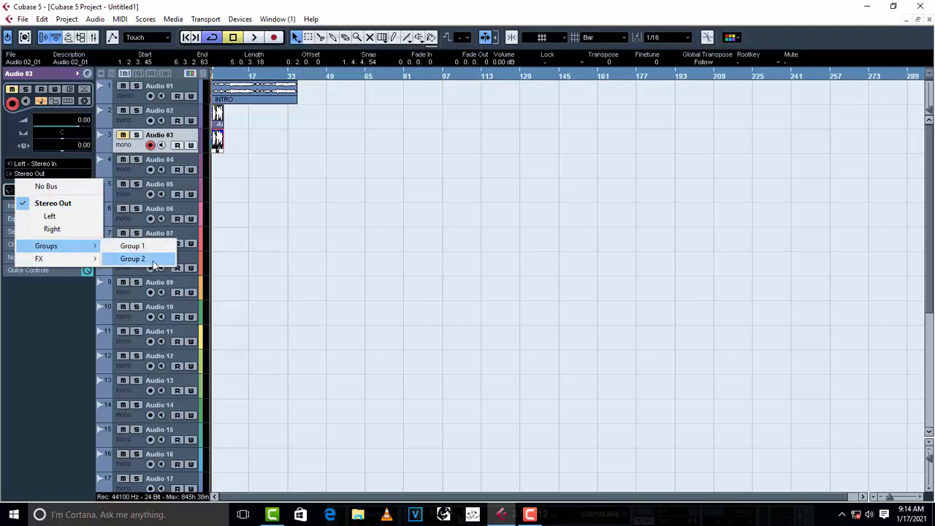
pyautogui.click(157, 261)
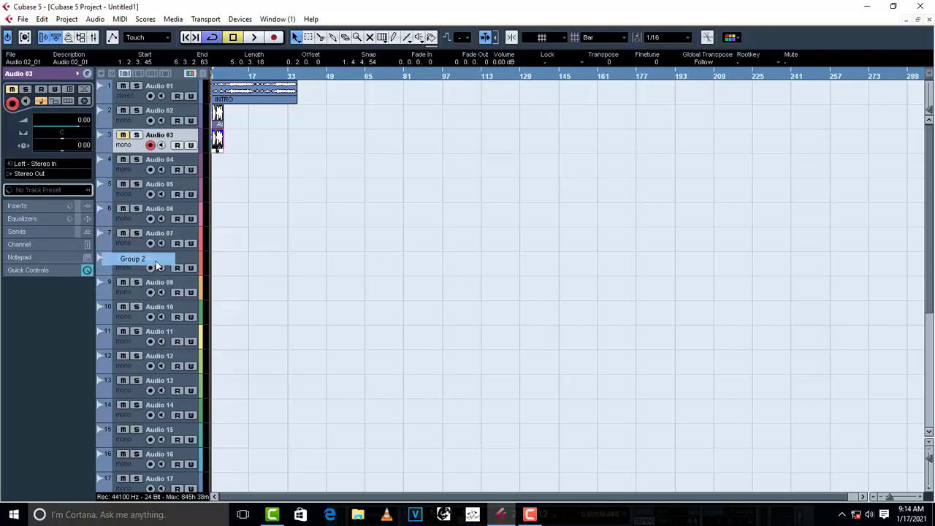
# - Check the output routing of the Audio 02 and Audio 03 tracks against the group channels
pyautogui.click(129, 124)
pyautogui.click(131, 149)
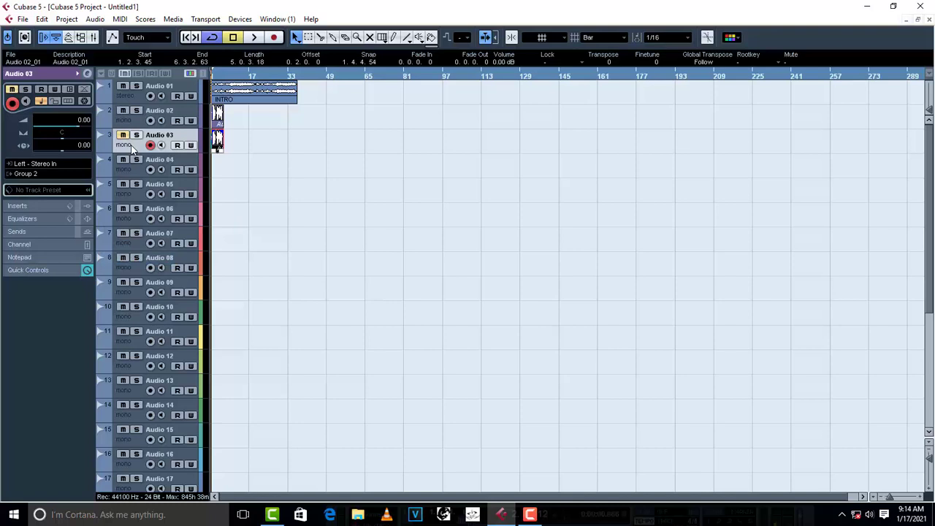
pyautogui.click(128, 122)
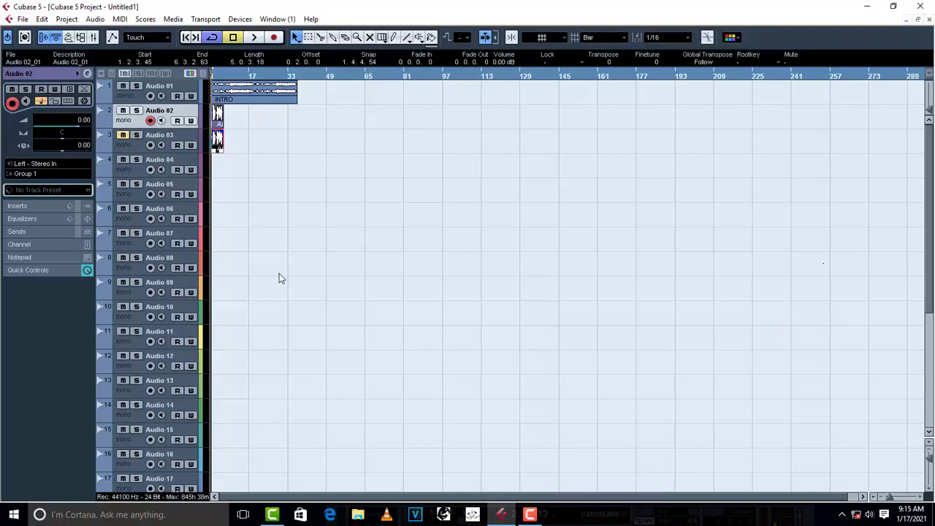
pyautogui.scroll(-5, 321, 329)
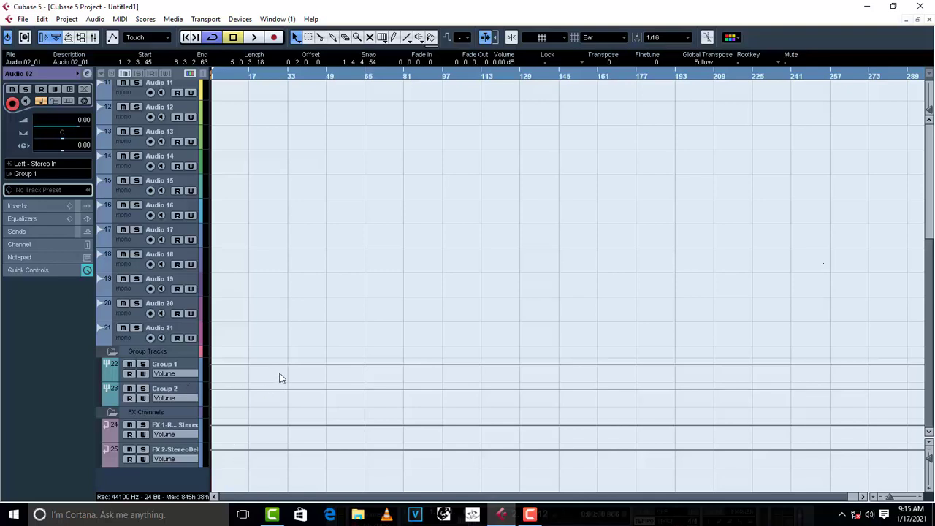
pyautogui.scroll(5, 271, 365)
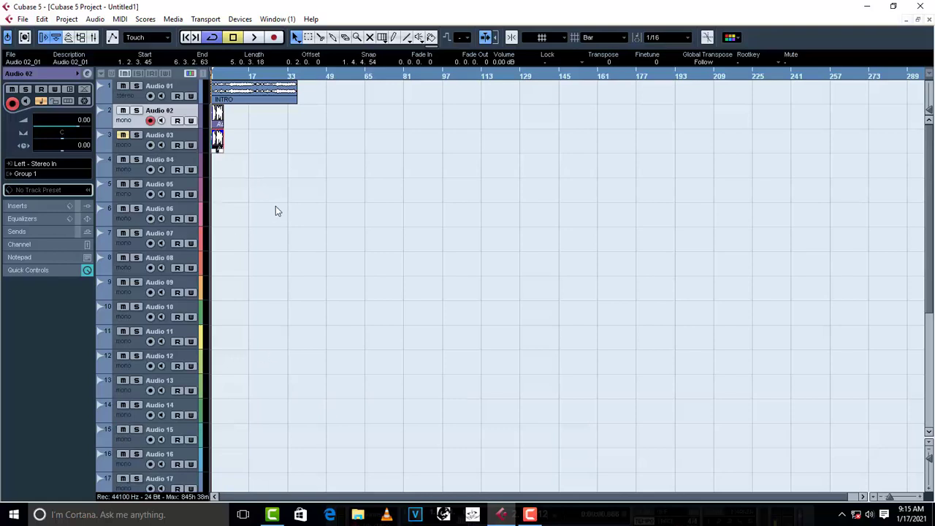
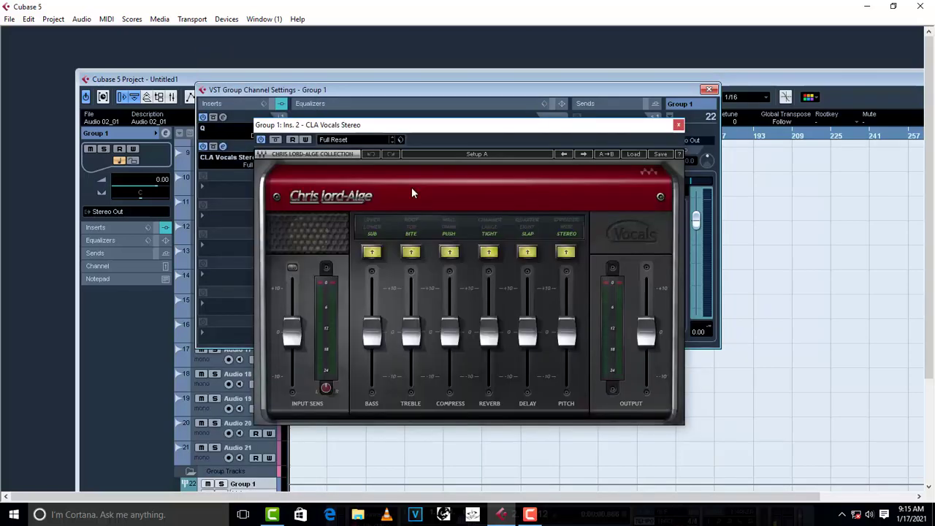
# - Close the CLA Vocals Stereo plug-in window of the Group 1 channel's second insert
pyautogui.click(678, 126)
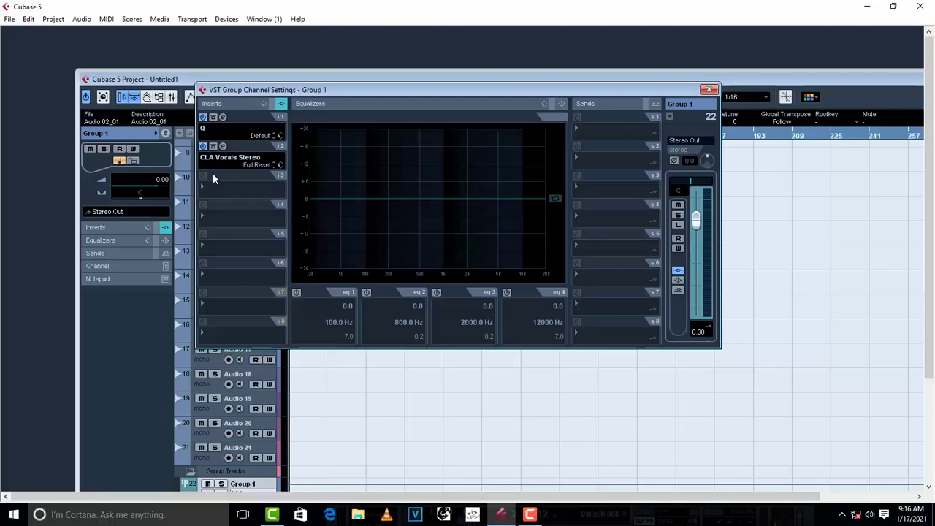
# - Assign the Group 1 channel's first send to FX 1-RVerb Stereo, activate it and set its level to about -16.2
pyautogui.click(592, 134)
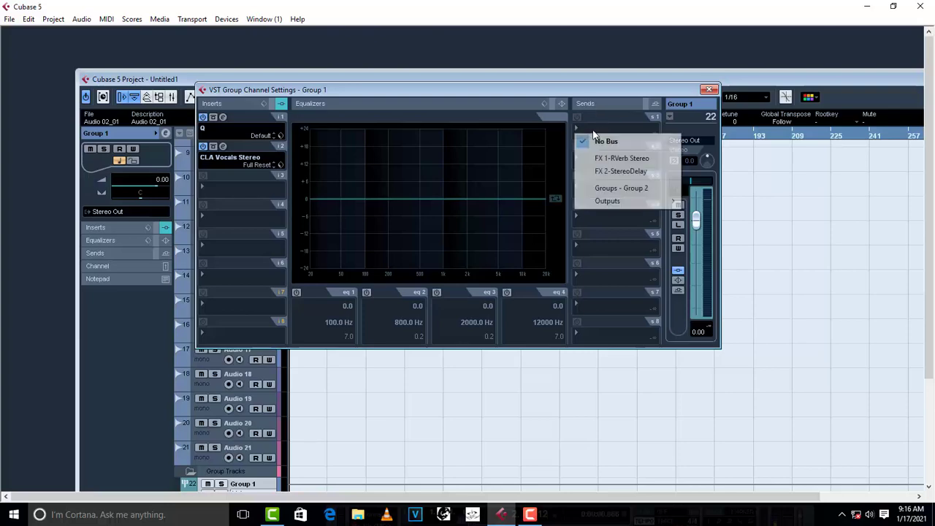
pyautogui.click(632, 158)
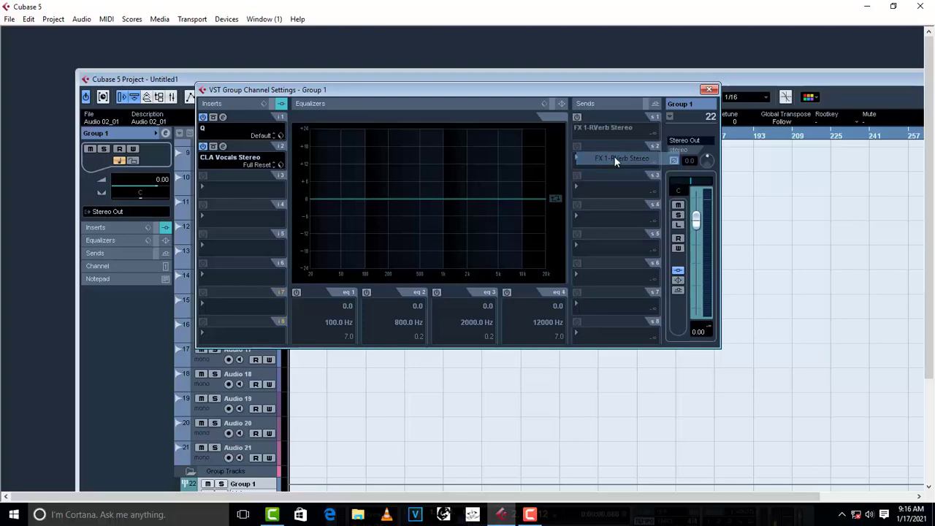
pyautogui.click(577, 118)
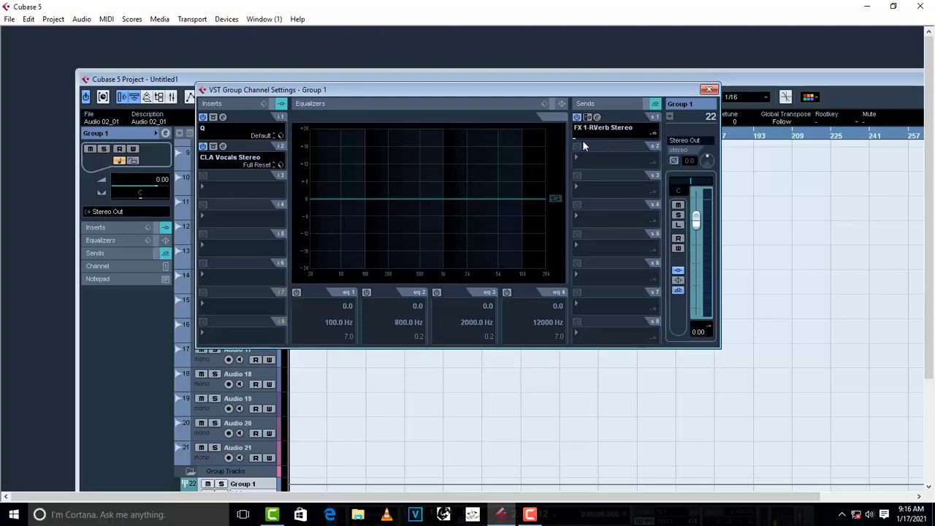
pyautogui.moveTo(575, 138); pyautogui.dragTo(601, 139)
# - Assign the Group 1 channel's second send to FX 2-StereoDelay at a level of about -20.6, with the send active, and close the channel settings
pyautogui.click(589, 156)
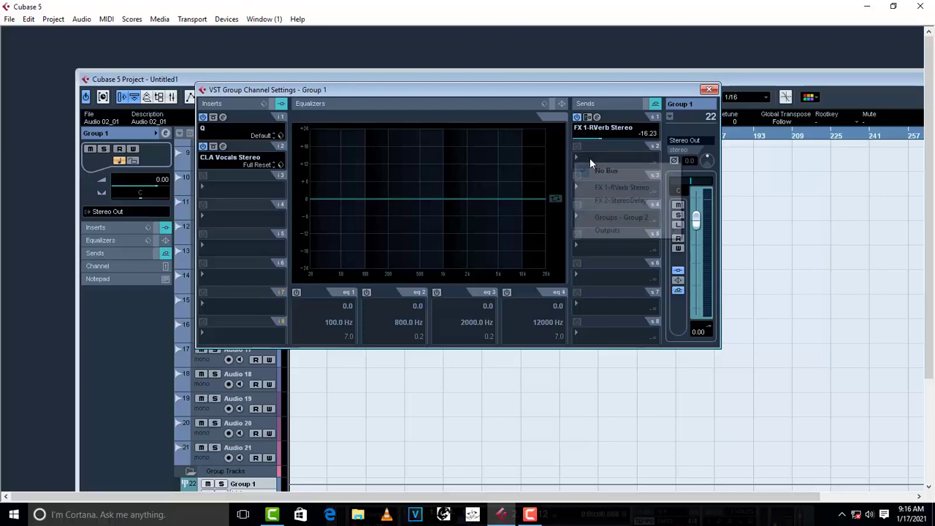
pyautogui.click(646, 202)
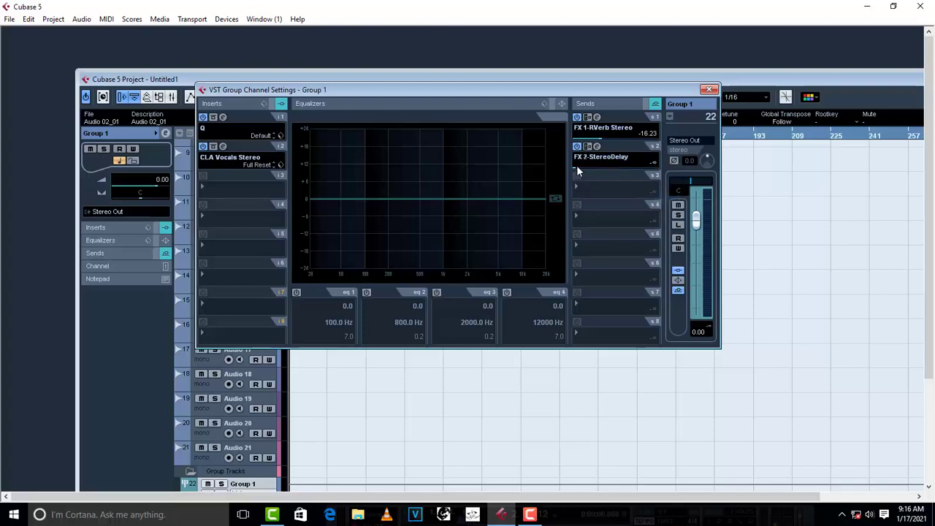
pyautogui.moveTo(577, 168); pyautogui.dragTo(593, 168)
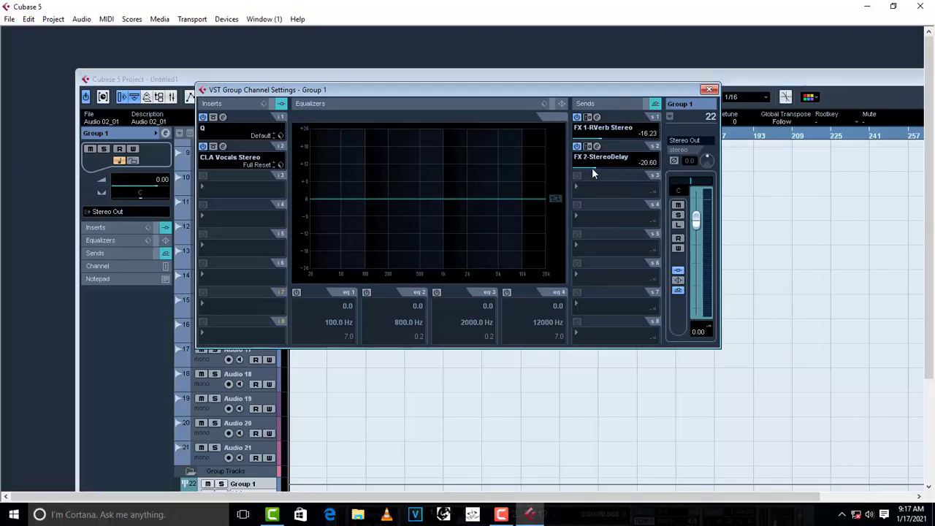
pyautogui.click(711, 91)
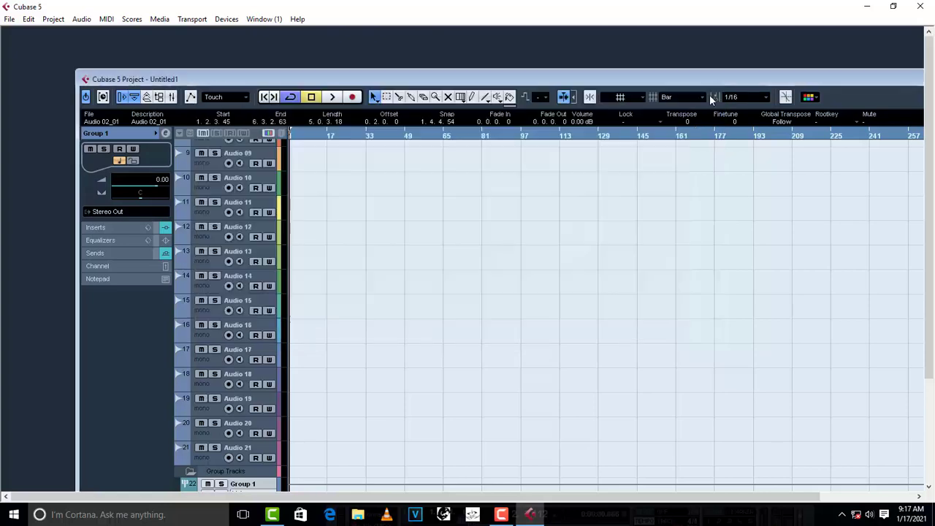
# - Solo the Audio 02 track in the maximized project window and play it back with the Group 1 sends
pyautogui.doubleClick(672, 78)
pyautogui.scroll(5, 344, 253)
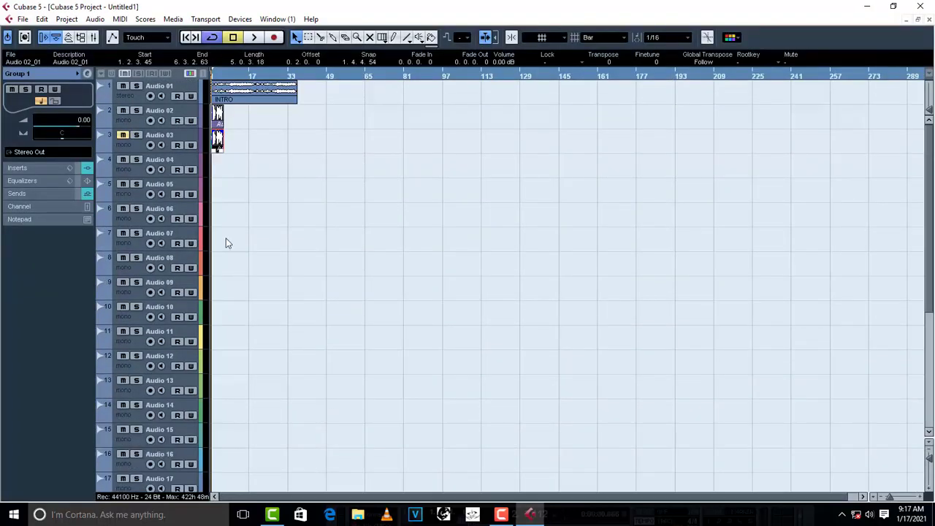
pyautogui.click(130, 124)
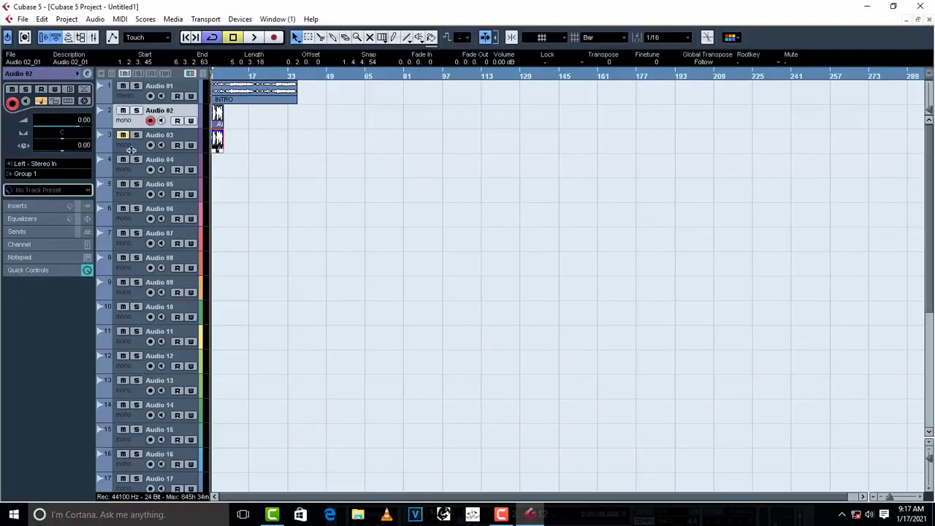
pyautogui.click(136, 111)
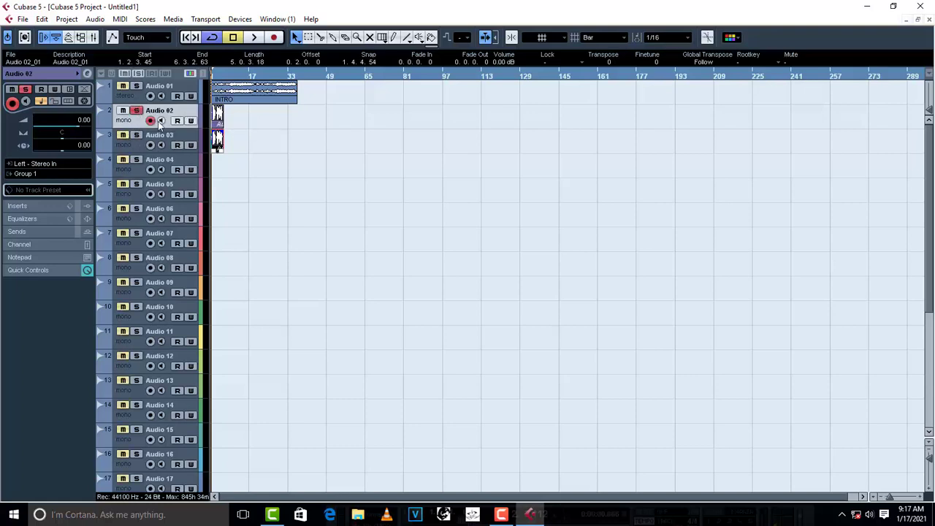
pyautogui.scroll(-10, 362, 298)
pyautogui.scroll(10, 333, 253)
pyautogui.press('space')
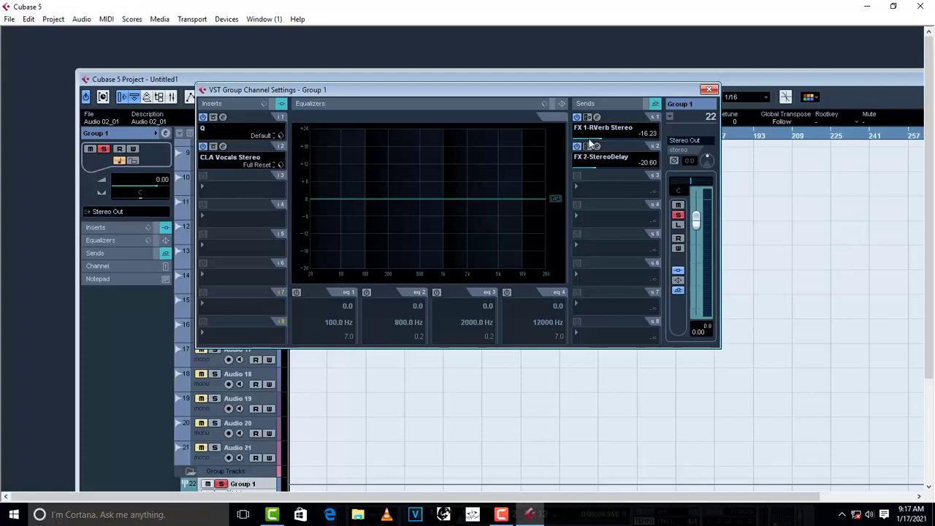
pyautogui.click(710, 91)
# - Assign the Group 2 channel's first send to FX 1-RVerb Stereo, activate it and set its level to about -15.5
pyautogui.scroll(-1, 191, 406)
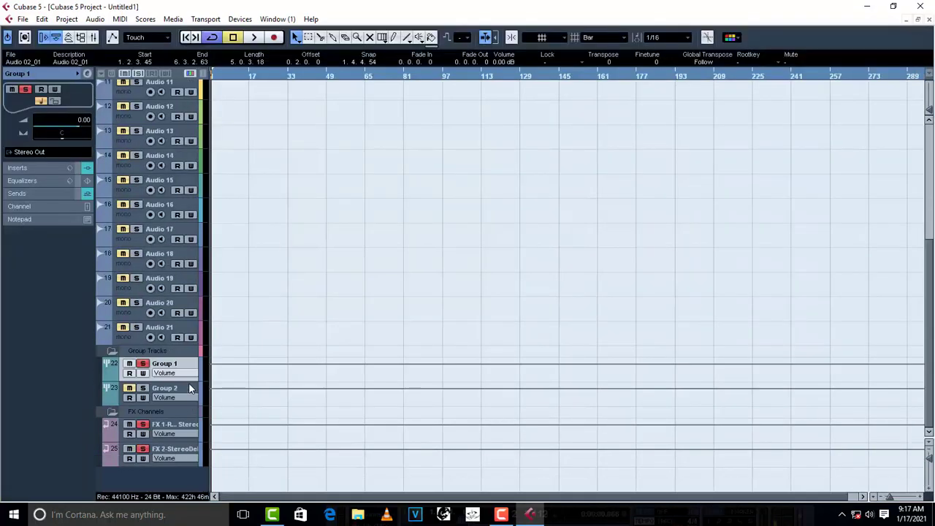
pyautogui.click(189, 389)
pyautogui.click(87, 74)
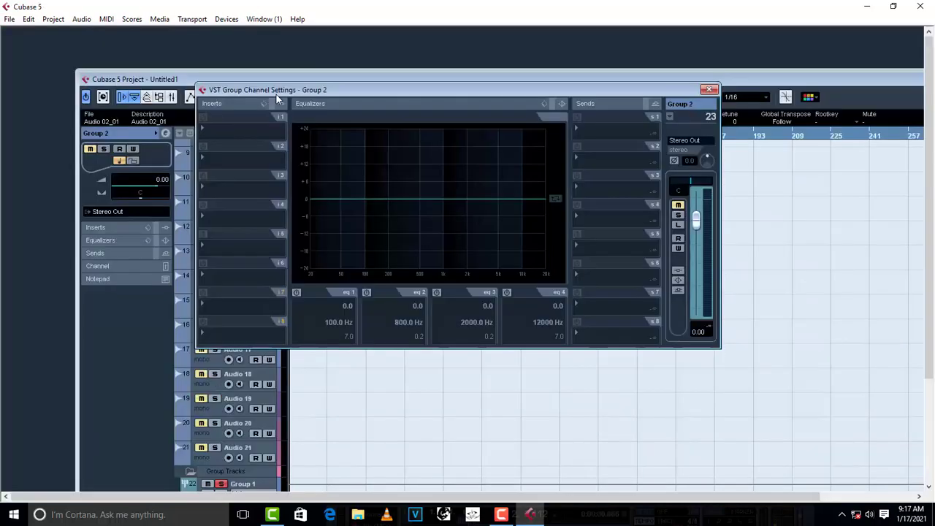
pyautogui.click(618, 132)
pyautogui.click(629, 157)
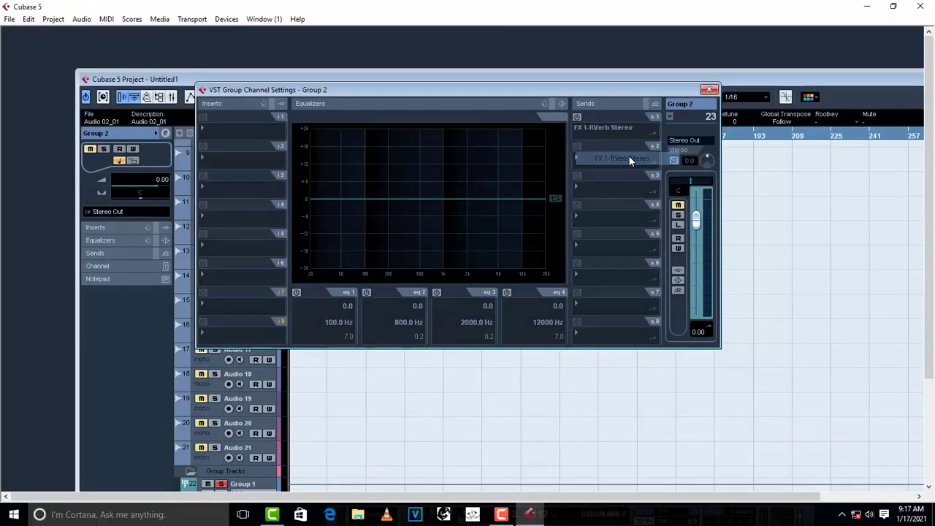
pyautogui.click(577, 117)
pyautogui.moveTo(580, 136); pyautogui.dragTo(597, 140)
# - Assign the Group 2 channel's second send to FX 2-StereoDelay, activate it and set its level to about -17.0
pyautogui.click(590, 156)
pyautogui.click(617, 200)
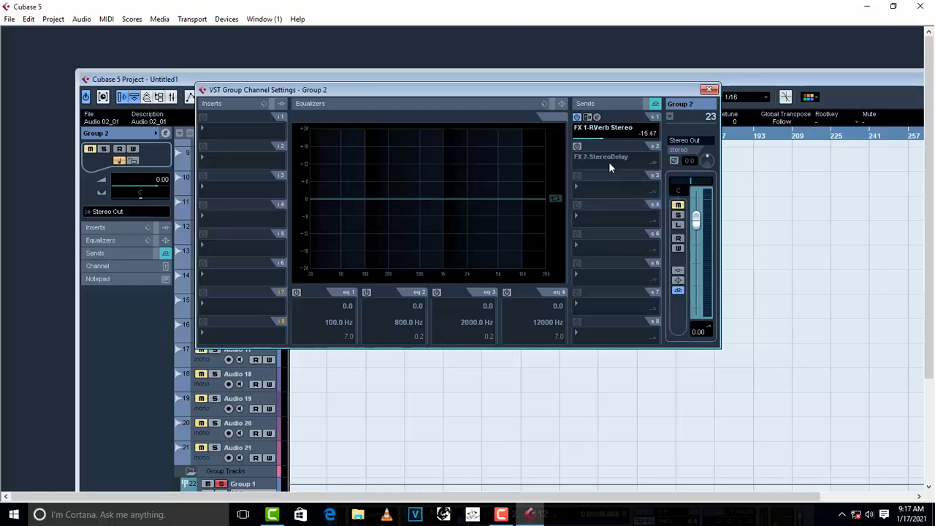
pyautogui.click(577, 147)
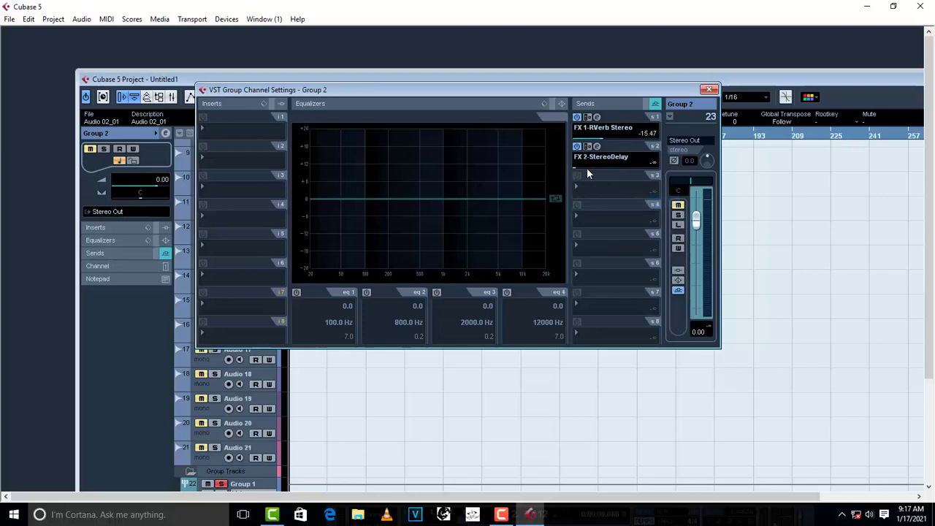
pyautogui.moveTo(586, 170); pyautogui.dragTo(601, 166)
# - Close the Group 2 channel settings and maximize the project window
pyautogui.click(227, 128)
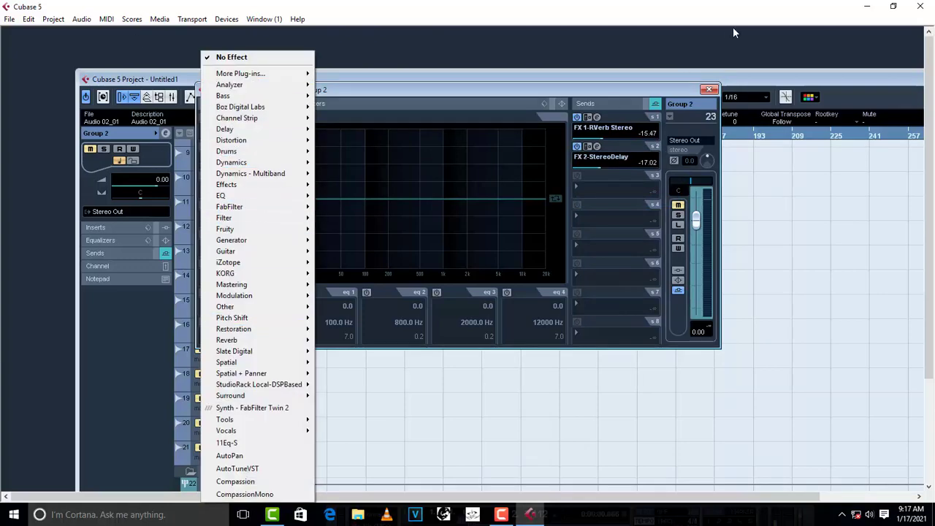
pyautogui.click(710, 89)
pyautogui.doubleClick(728, 78)
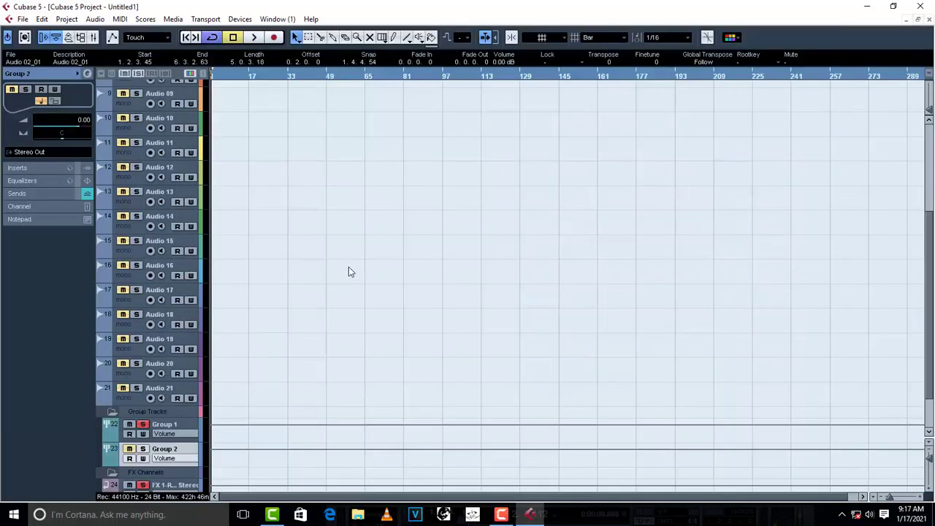
pyautogui.scroll(-2, 348, 334)
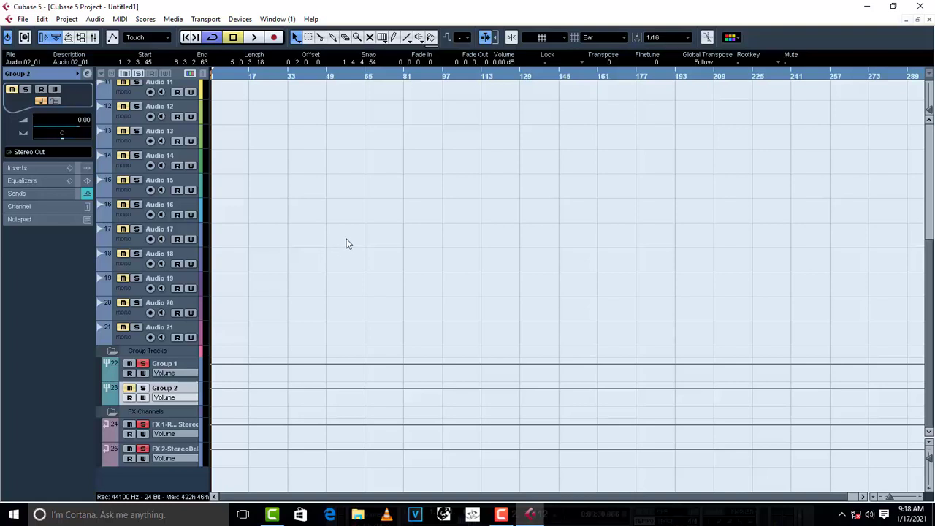
pyautogui.scroll(5, 347, 244)
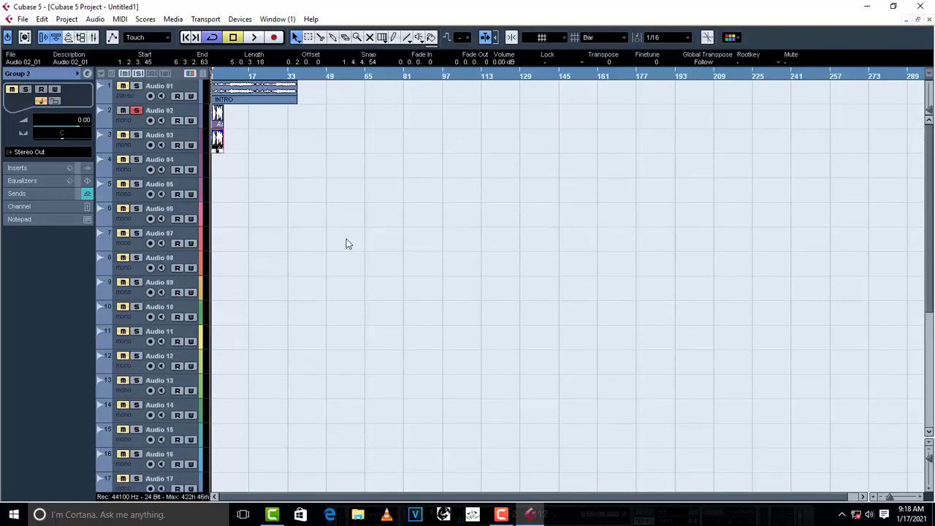